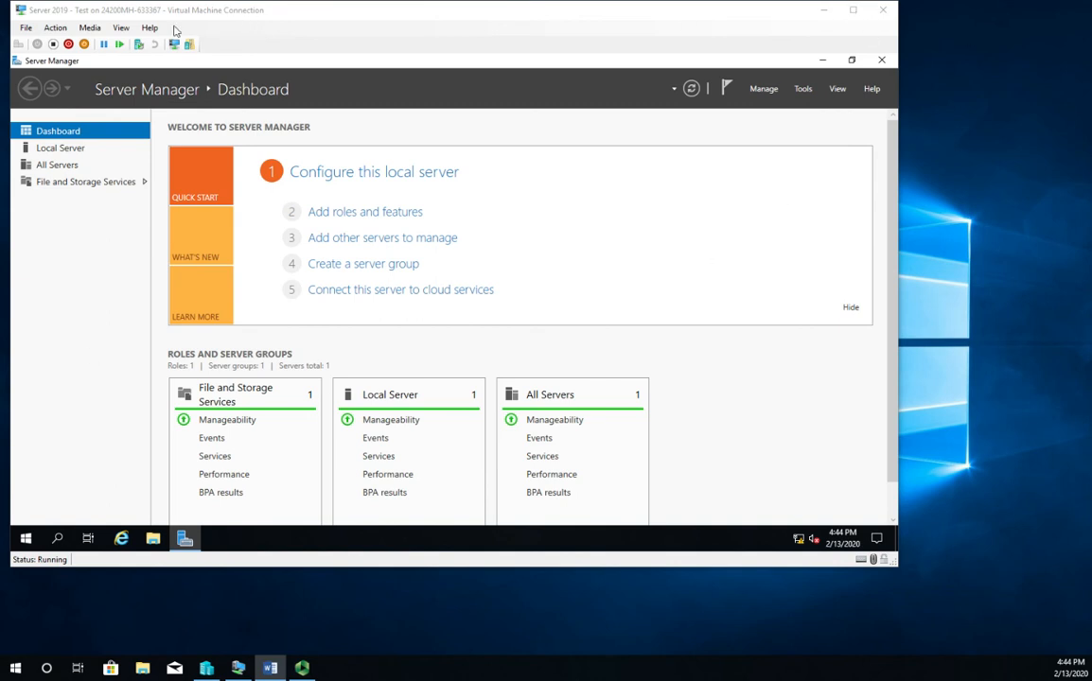
Step: Show the virtual machine full screen and advance the Add Roles and Features Wizard to feature selection, keeping the default settings
click(118, 31)
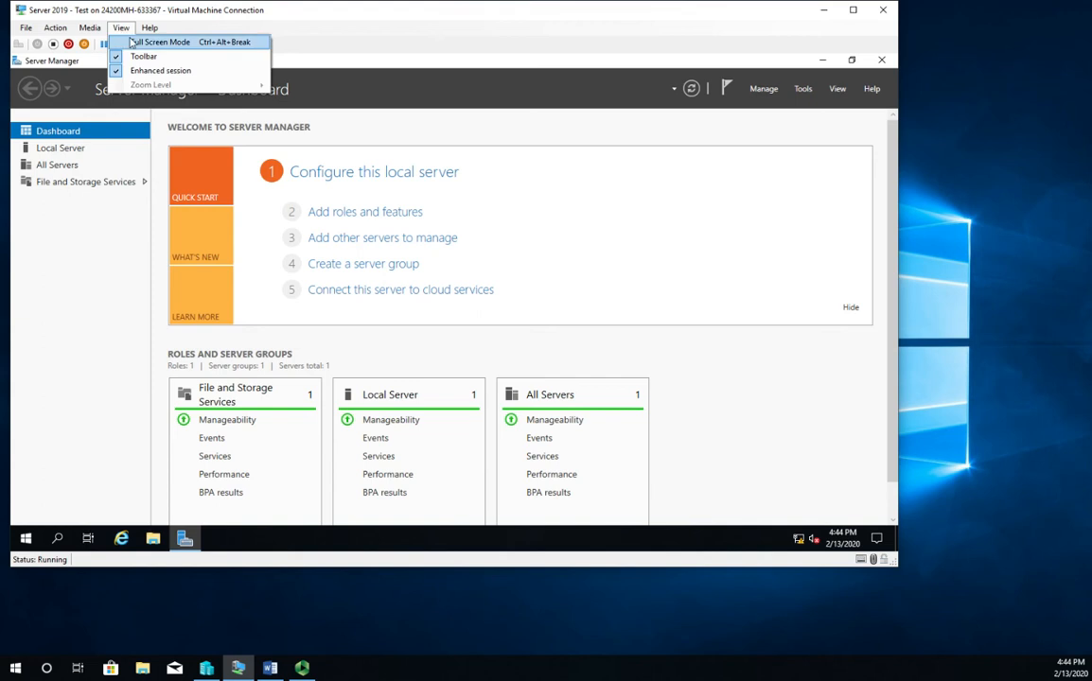
click(142, 38)
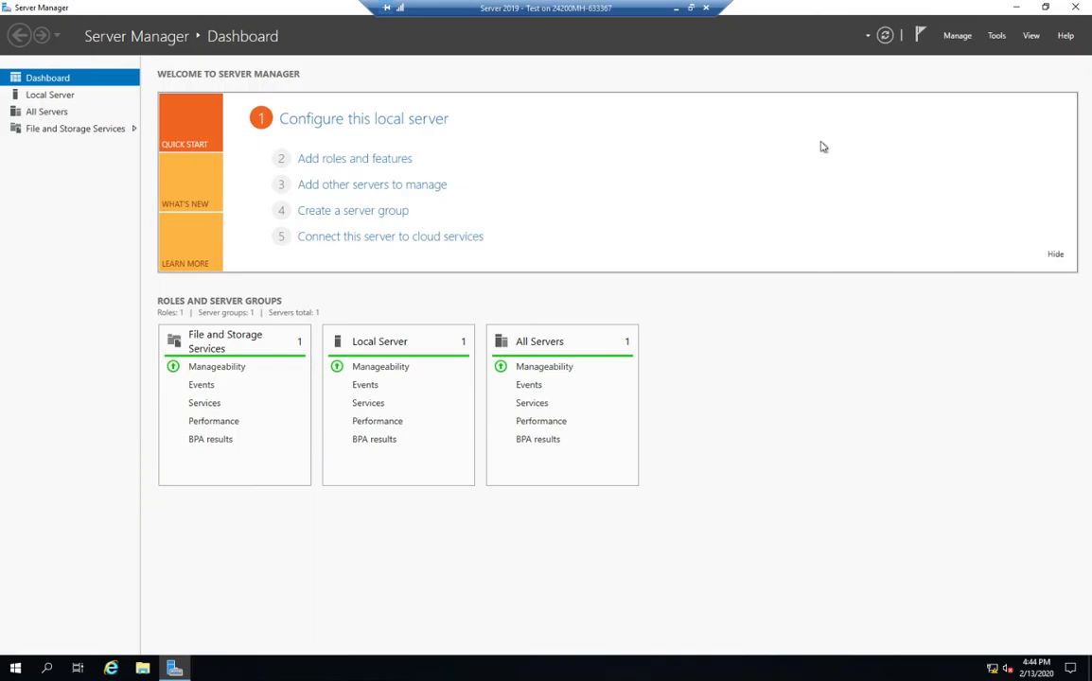
click(958, 38)
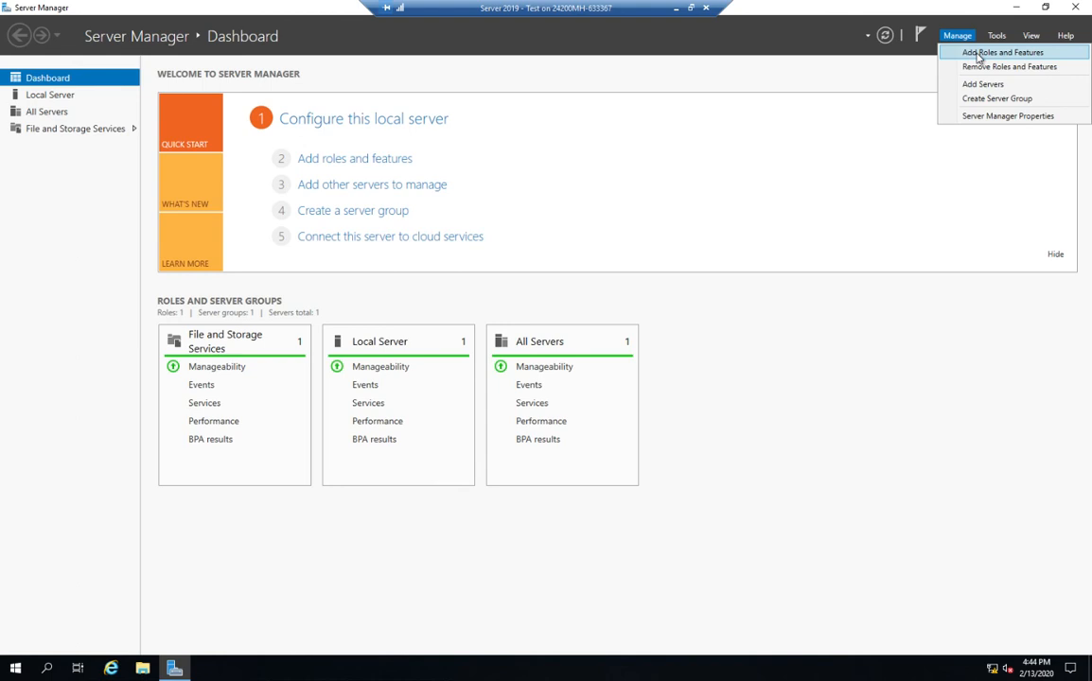
click(978, 55)
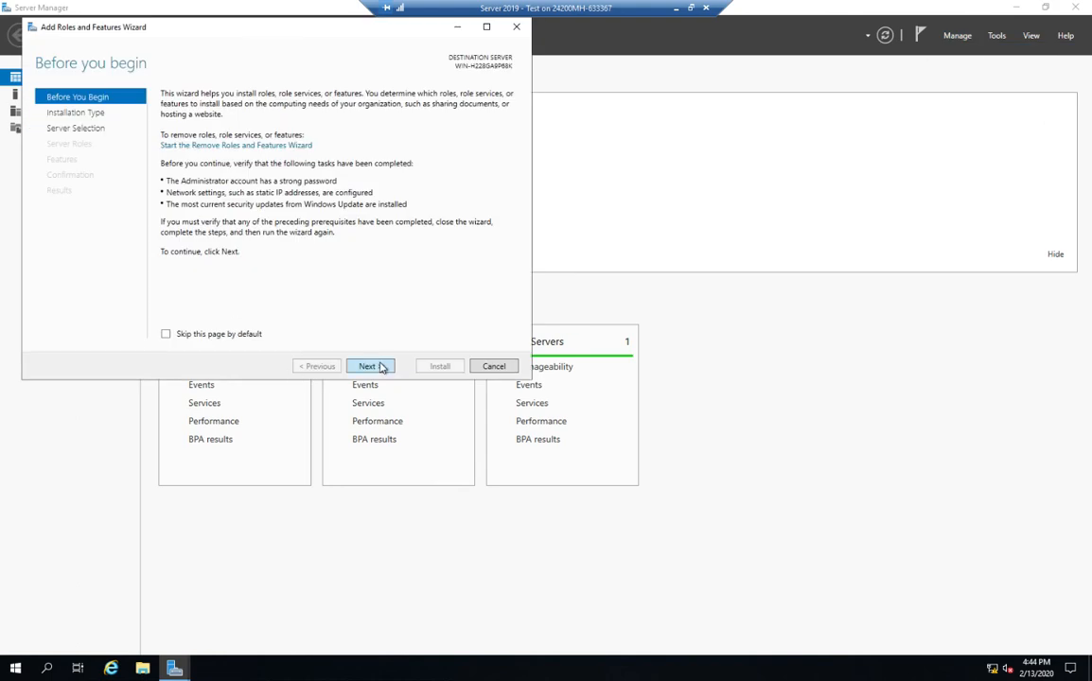
click(369, 366)
click(370, 366)
click(369, 366)
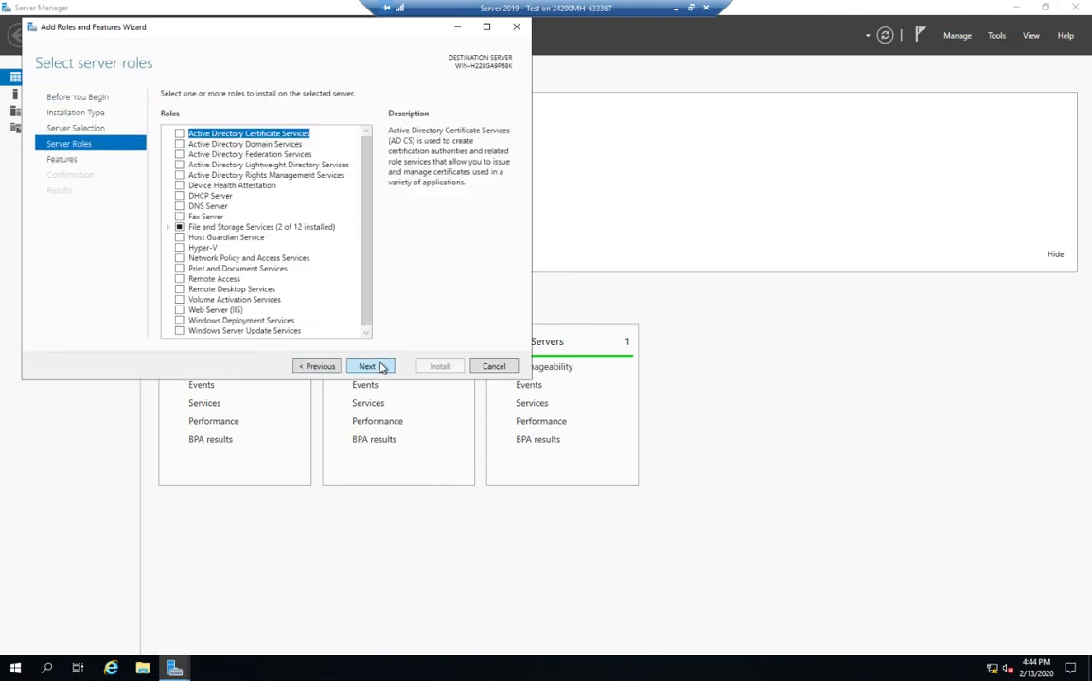
click(381, 367)
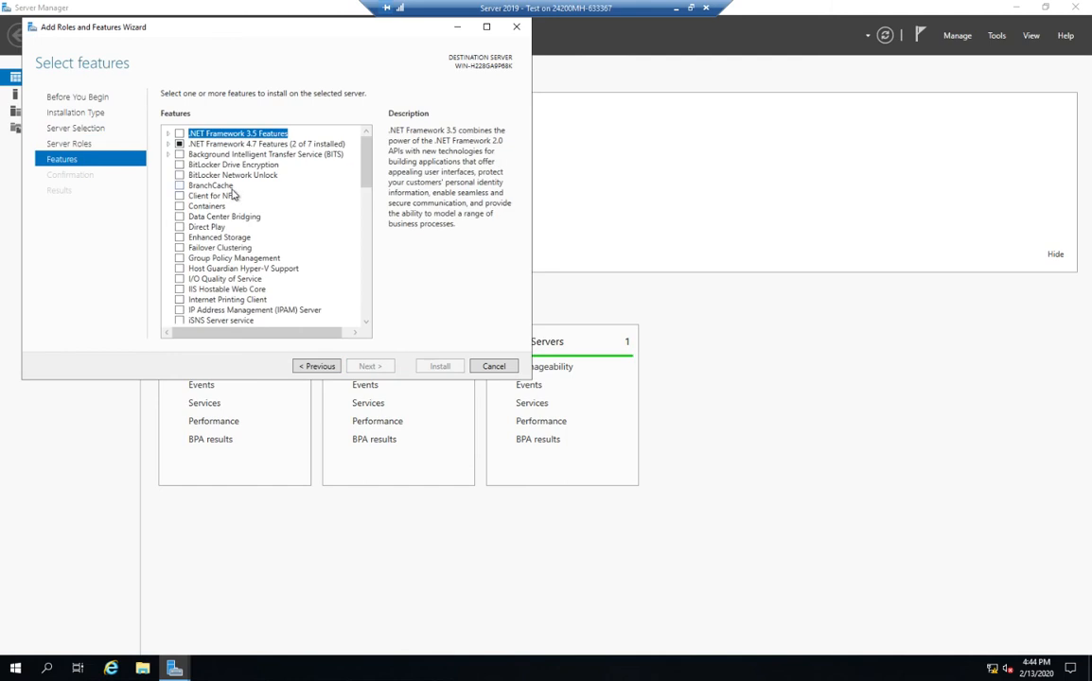
Step: Install the Failover Clustering feature with its required management tools, then close the wizard
click(179, 247)
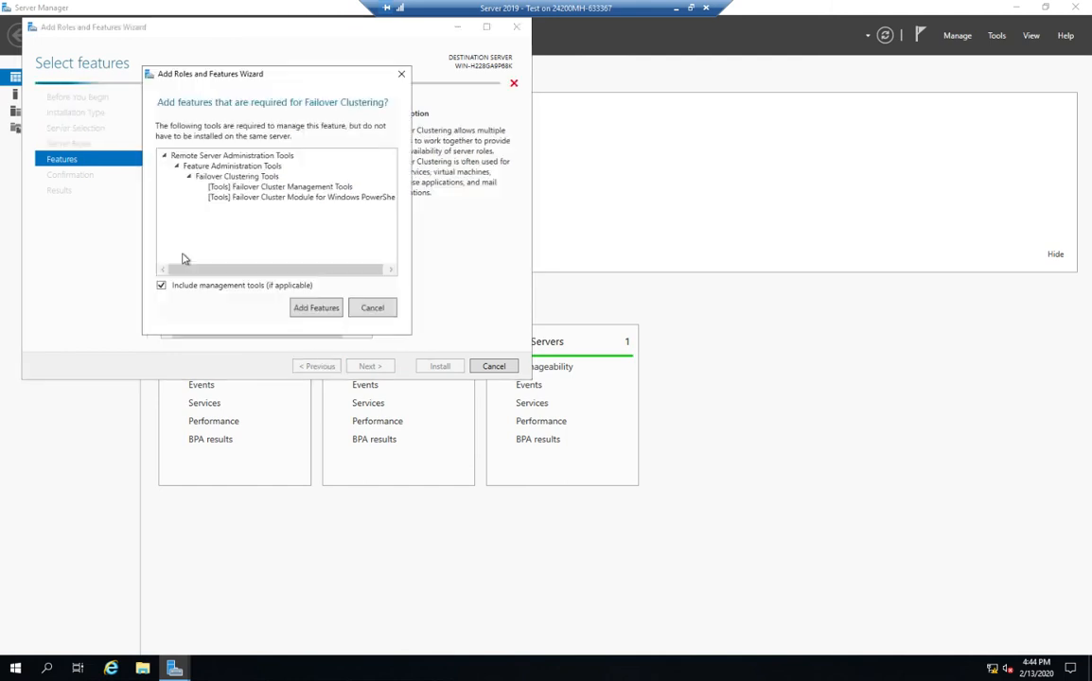
click(313, 309)
click(368, 367)
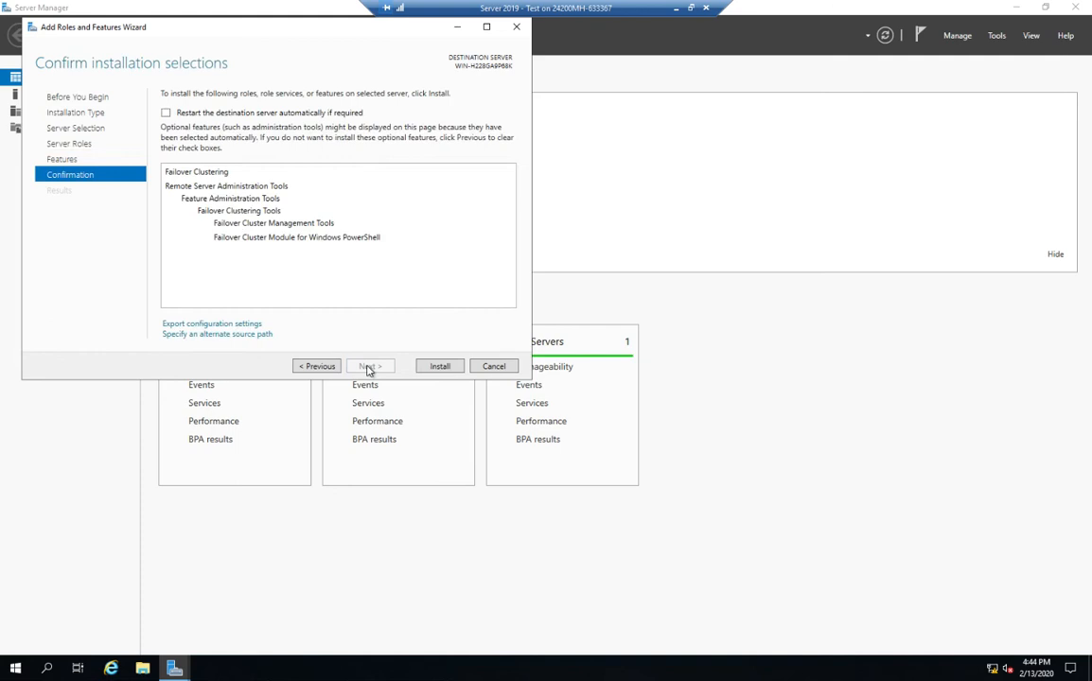
click(450, 368)
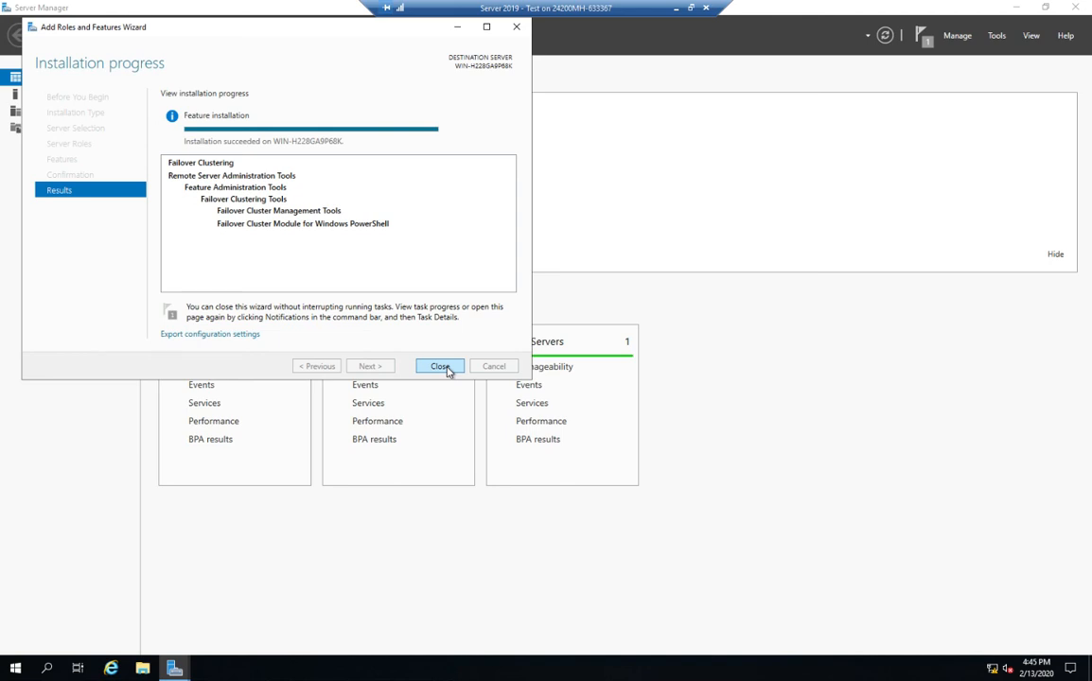
click(440, 367)
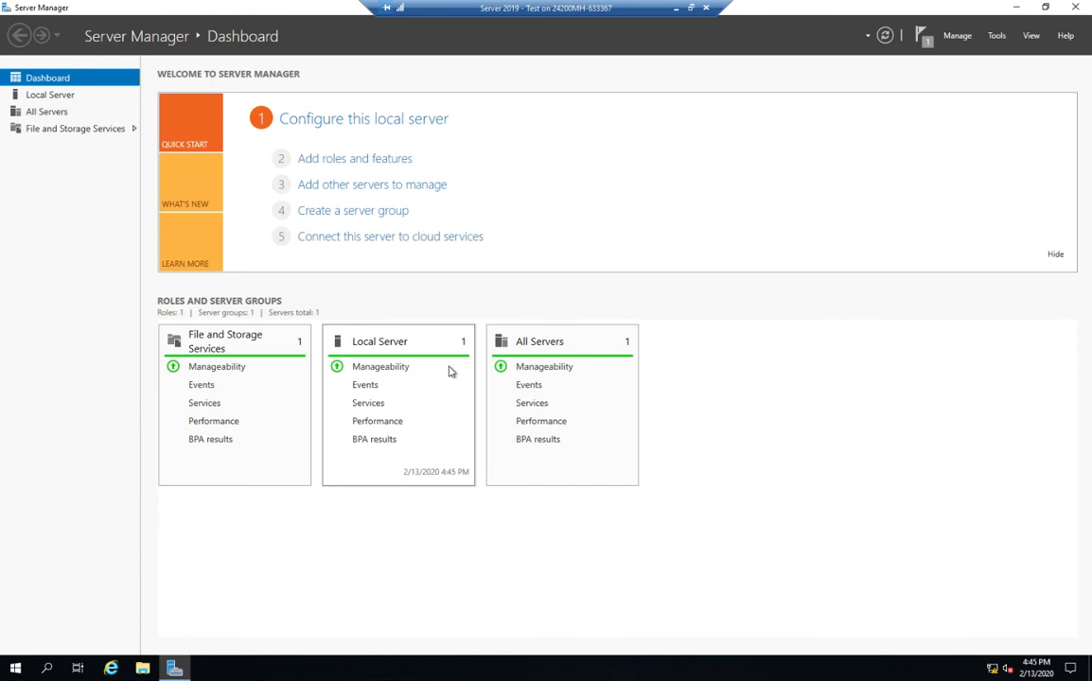
Step: Open Failover Cluster Manager, dismiss the Windows Admin Center message and maximize the window
click(995, 38)
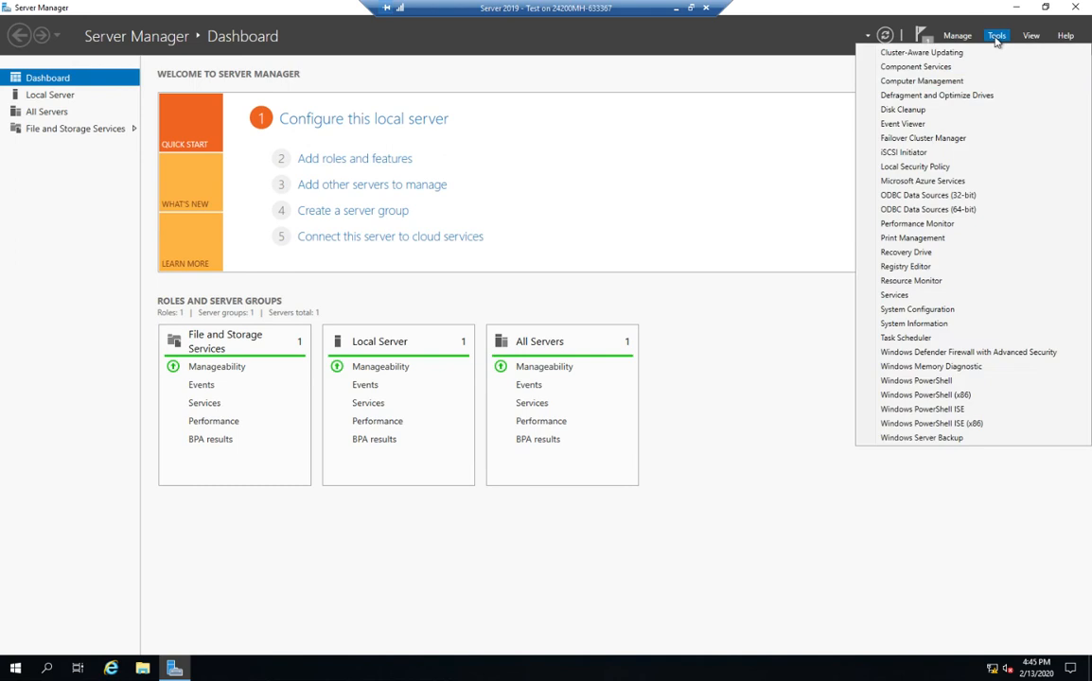
click(918, 139)
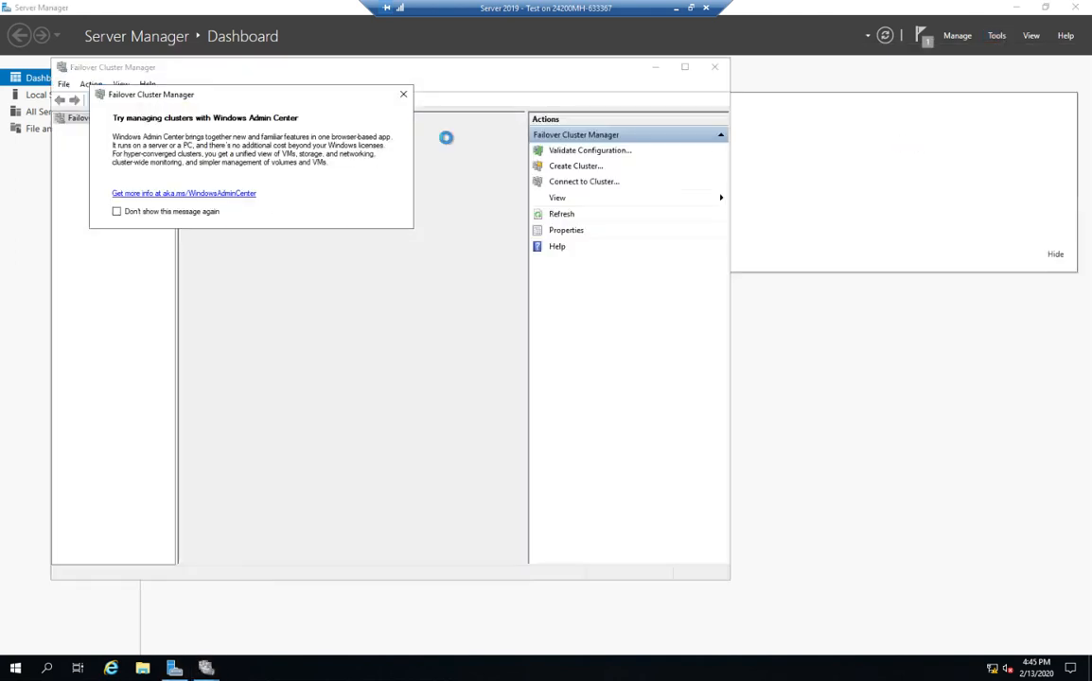
click(403, 95)
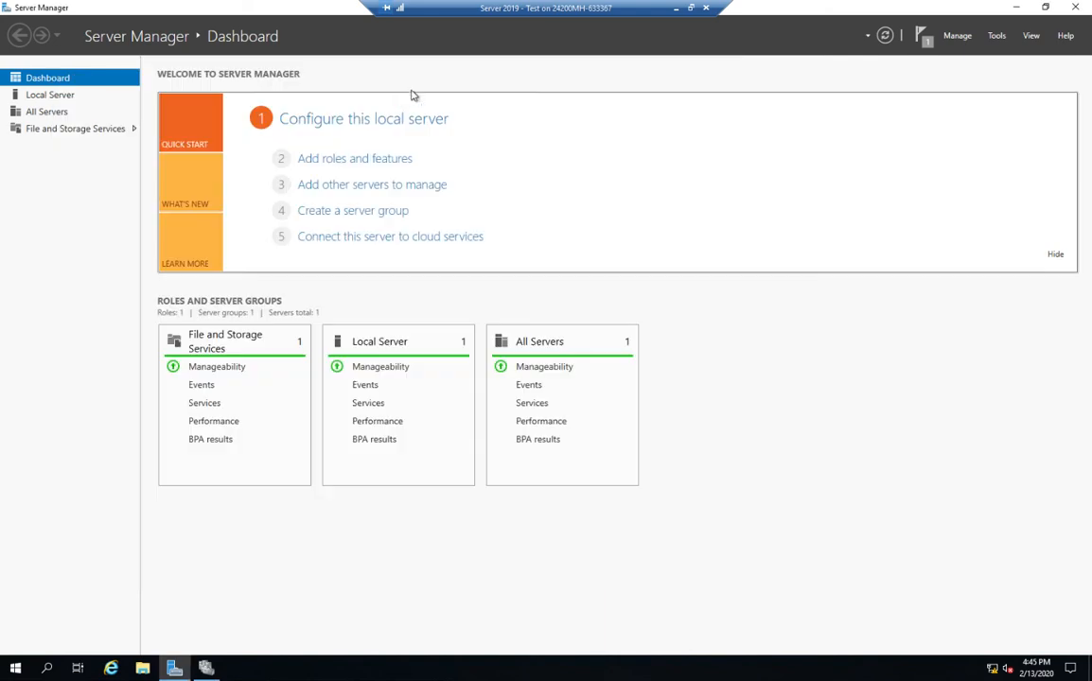
click(205, 667)
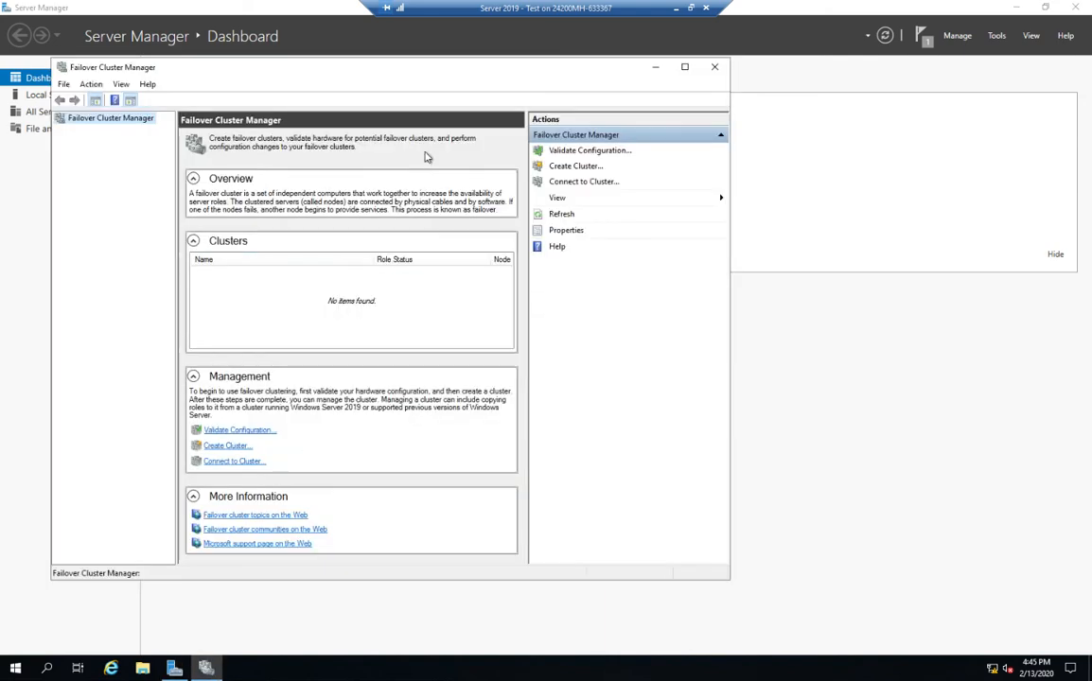
click(684, 66)
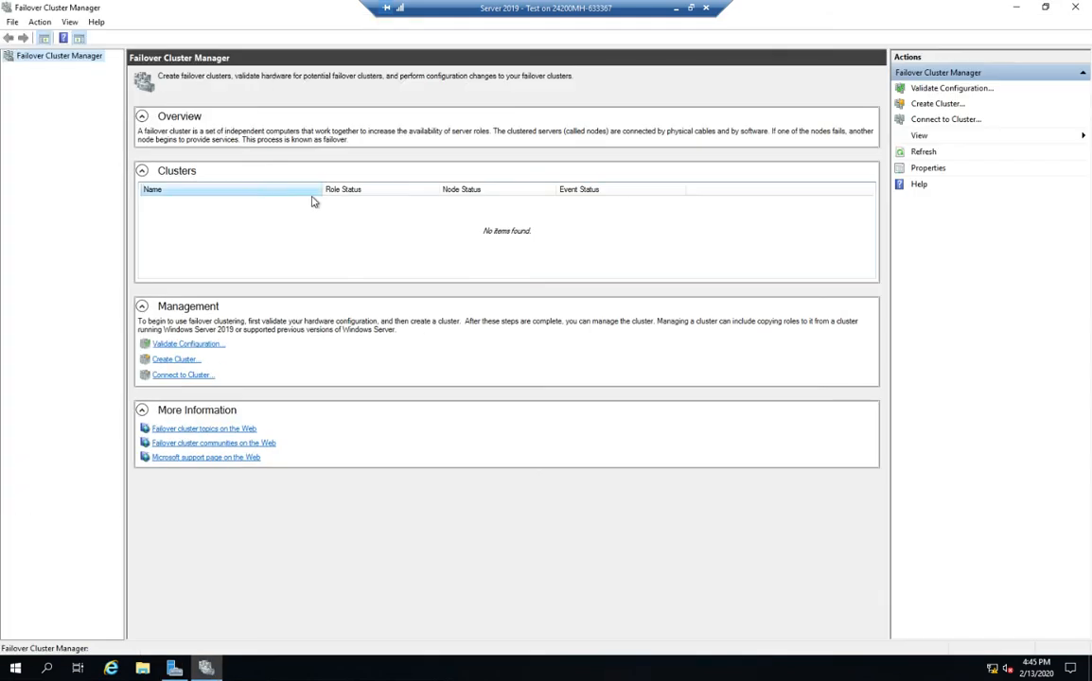
Step: Start validating a cluster configuration and add the local server by its address 127.0.0.1
right_click(65, 57)
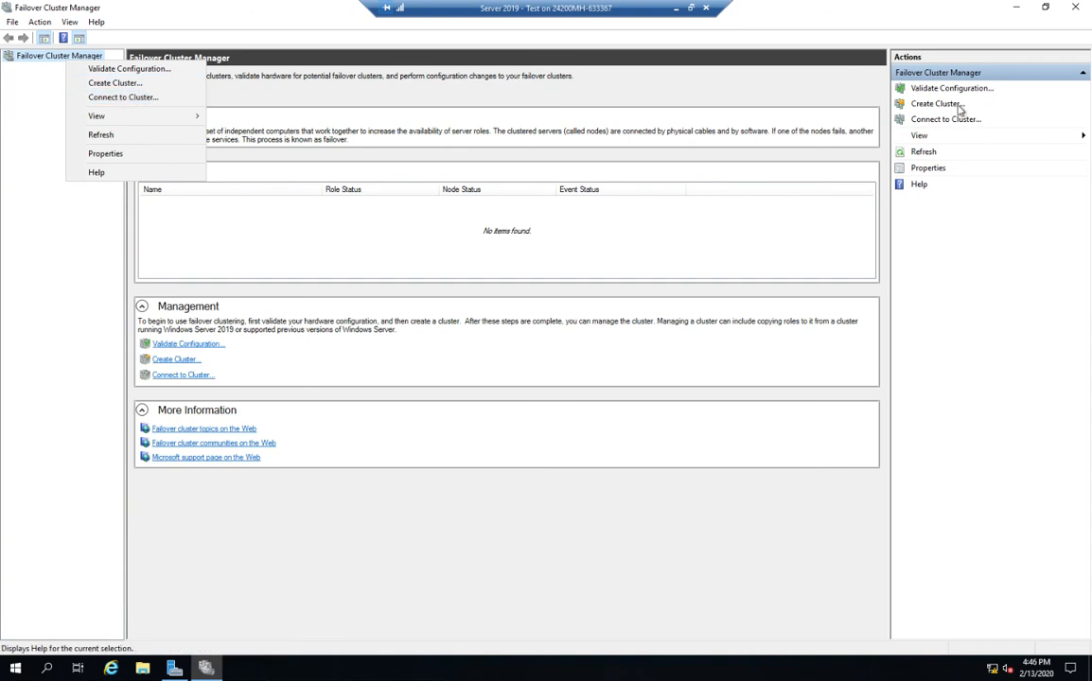
click(189, 346)
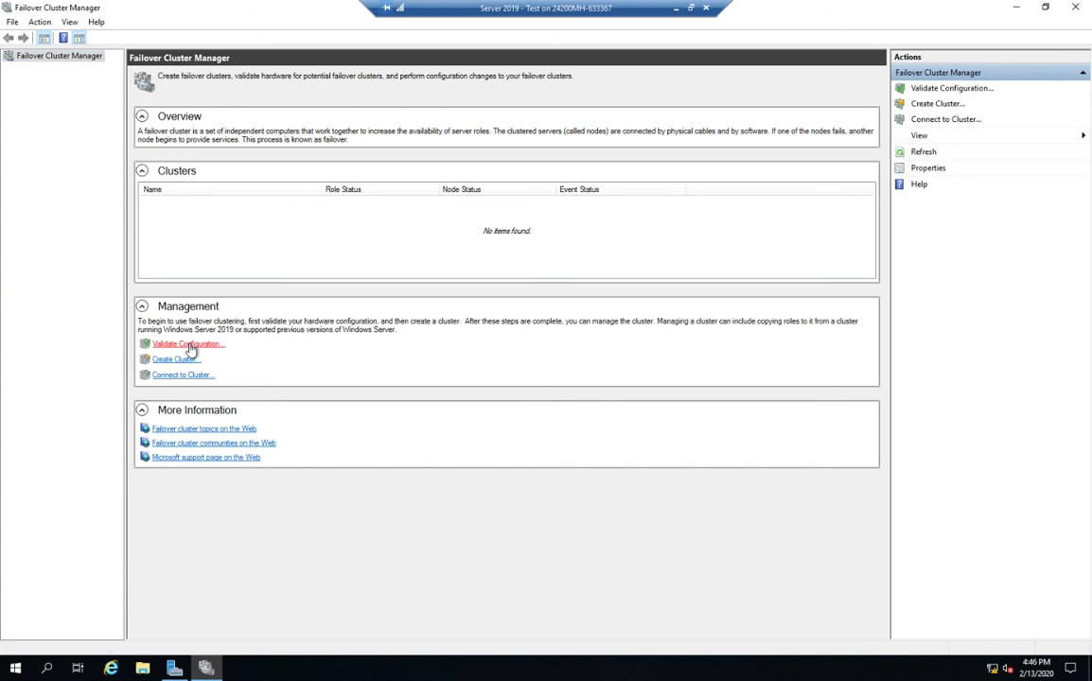
click(188, 345)
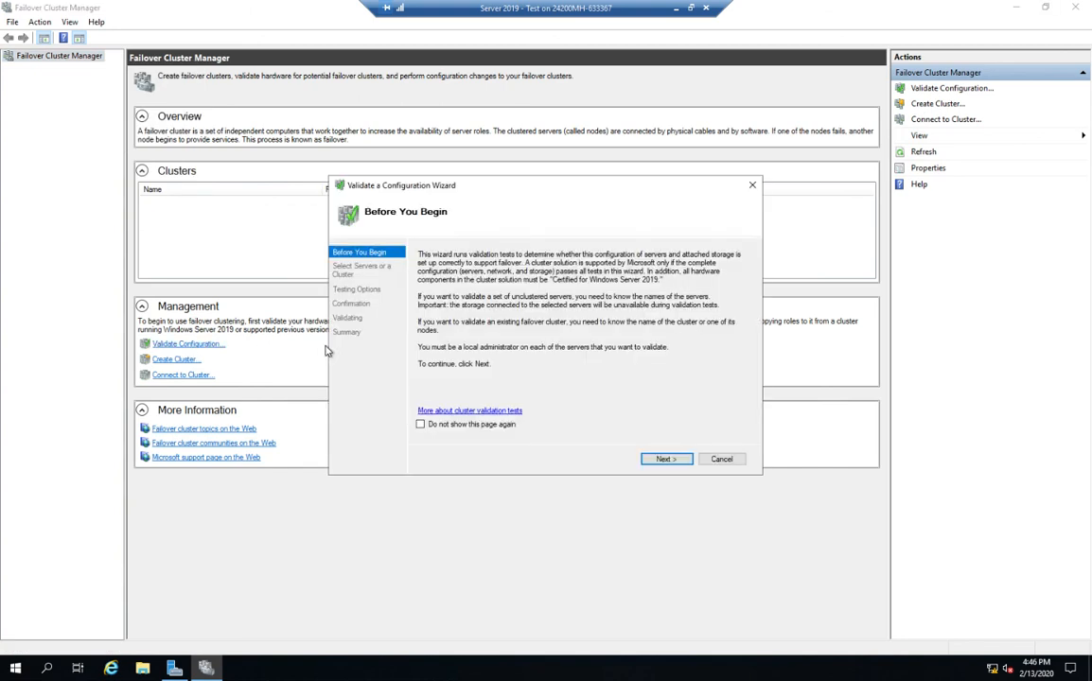
click(660, 459)
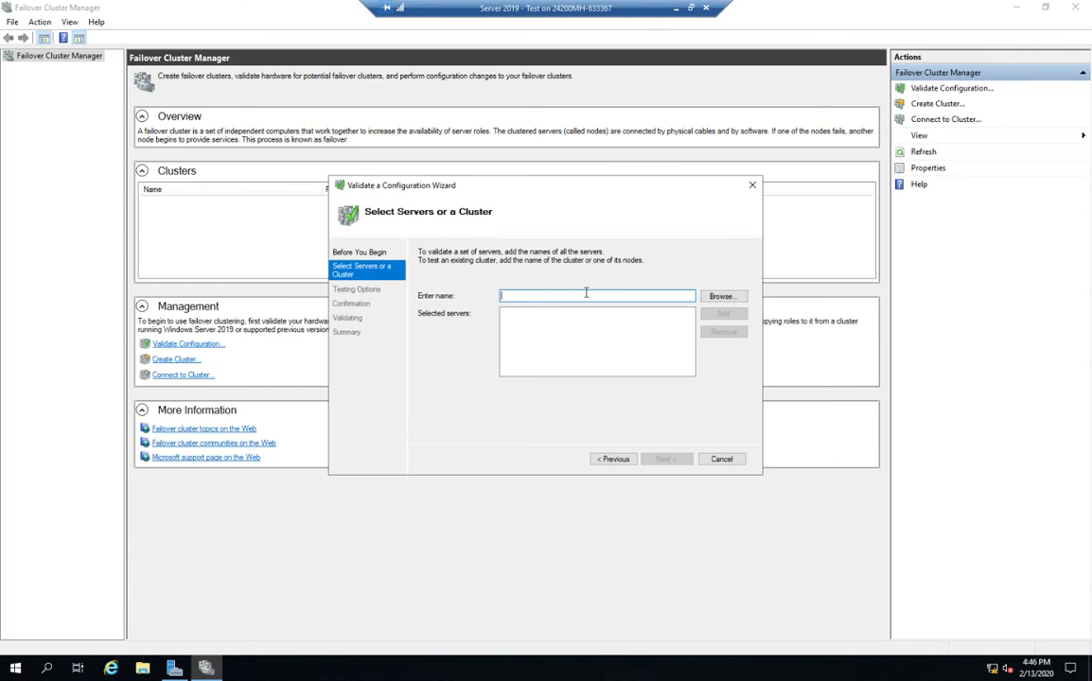
text(127.0.0.1)
click(725, 313)
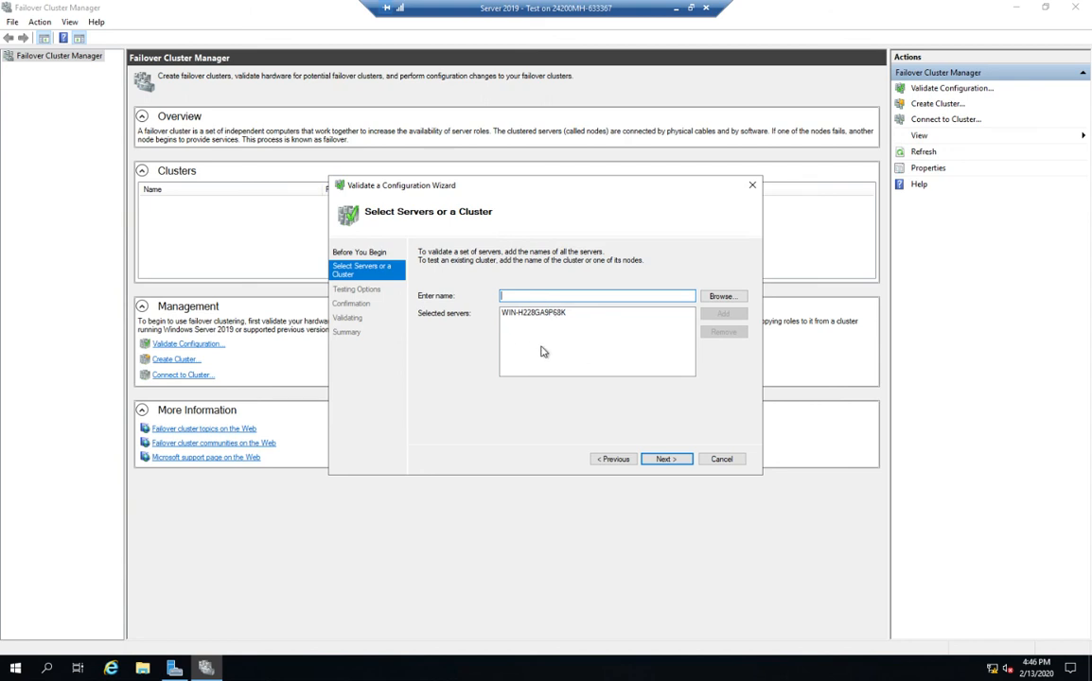
Step: Run all recommended validation tests on the selected server
click(666, 460)
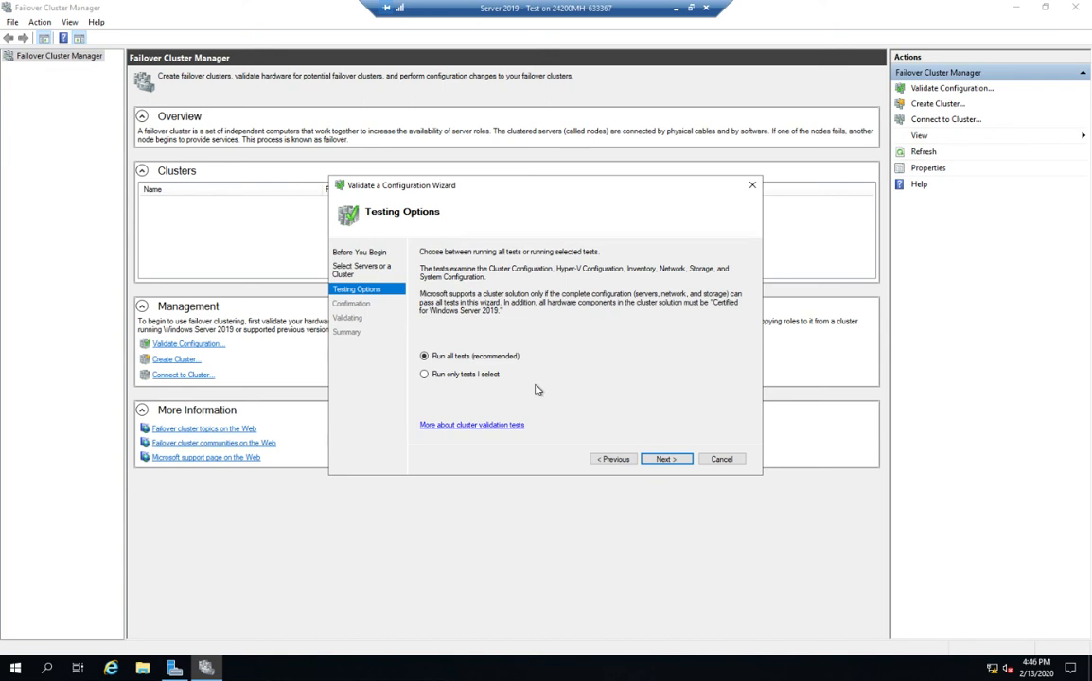
click(682, 463)
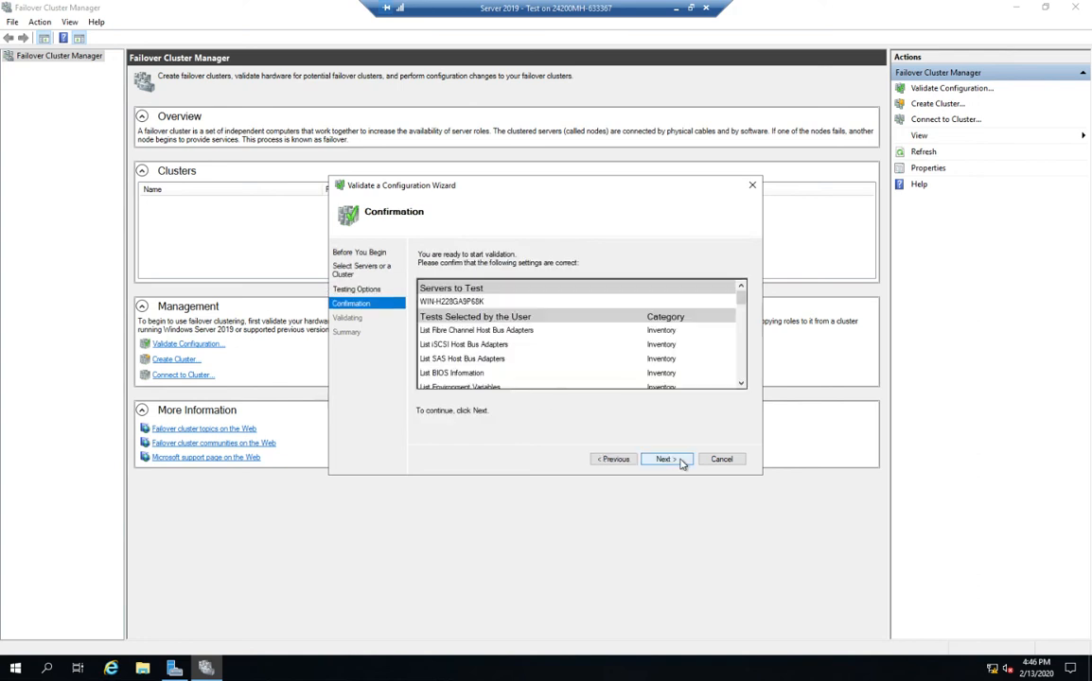
click(682, 462)
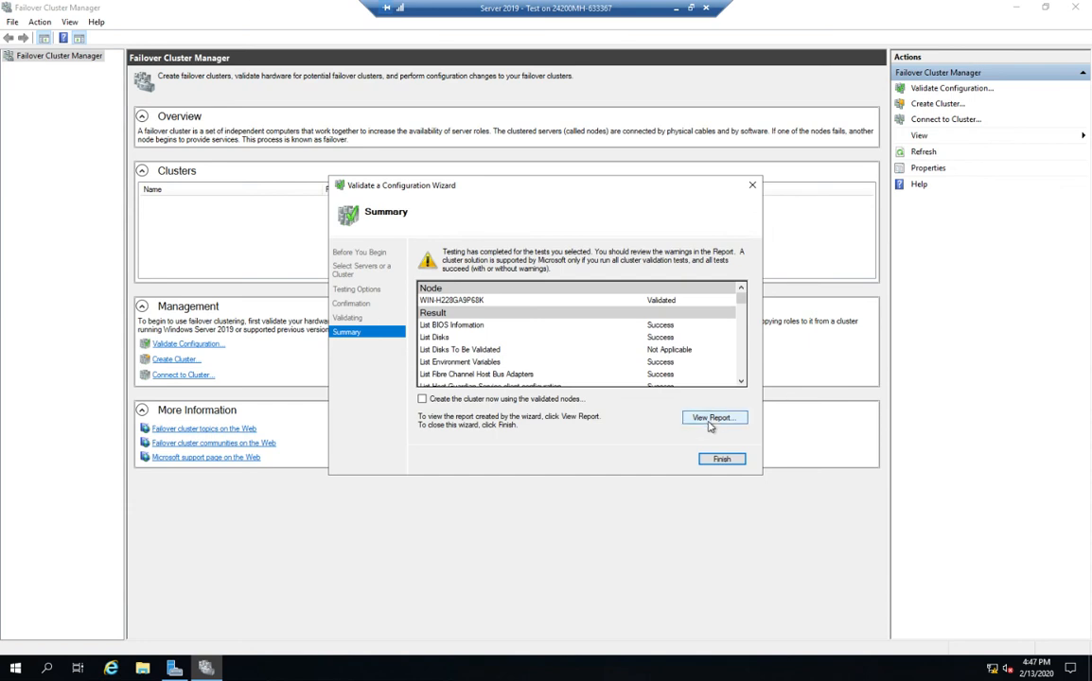
Step: Open the failover cluster validation report, allow its blocked content and maximize the report window
click(714, 418)
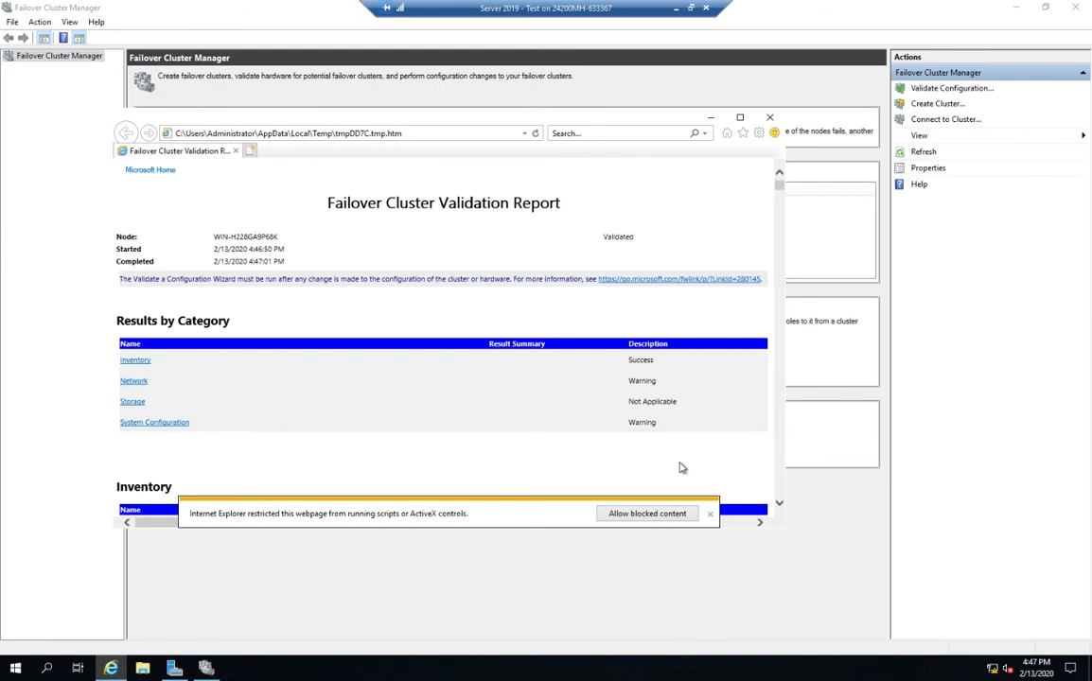
click(676, 516)
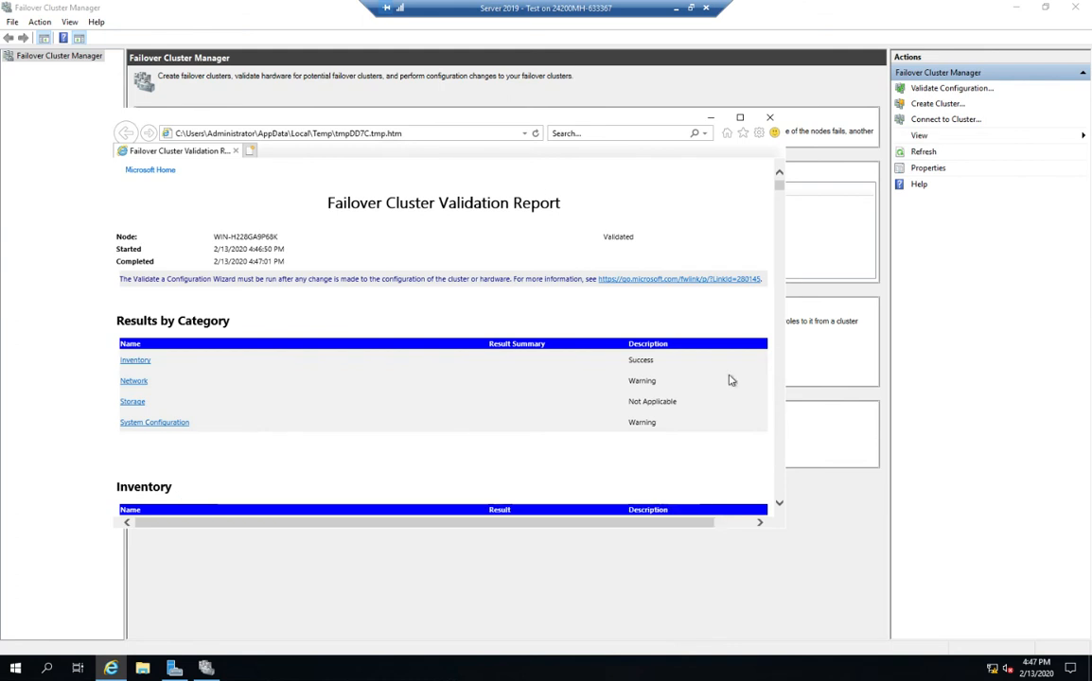
click(742, 117)
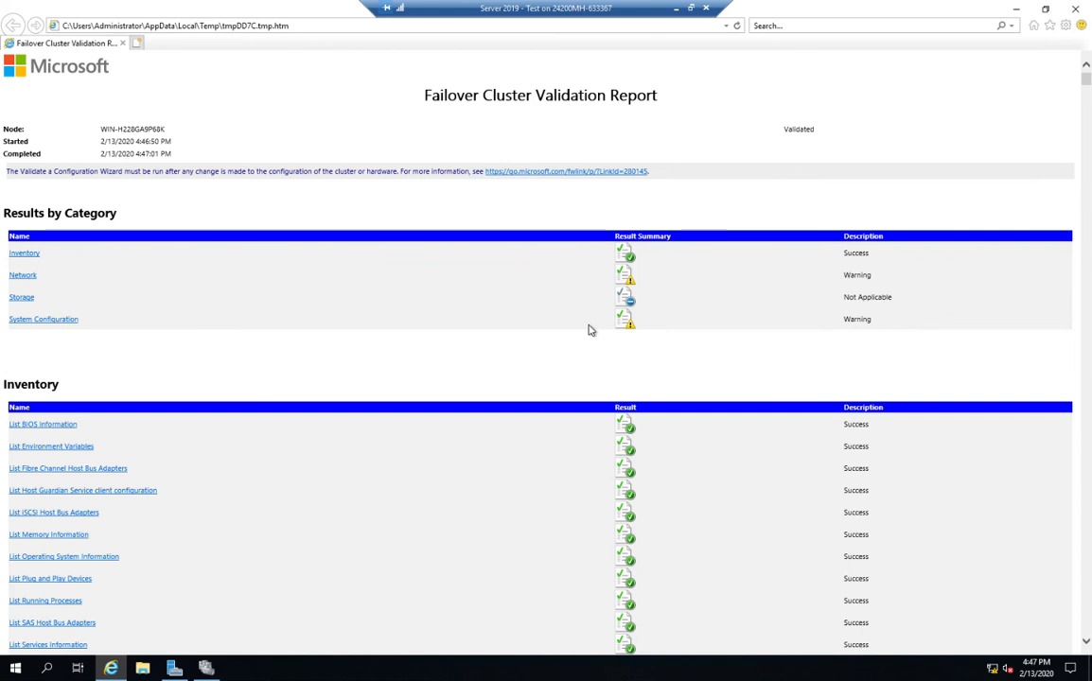
Step: Examine the Validate IP Configuration details from the report's Network category and the tests that follow, then close the report
click(24, 276)
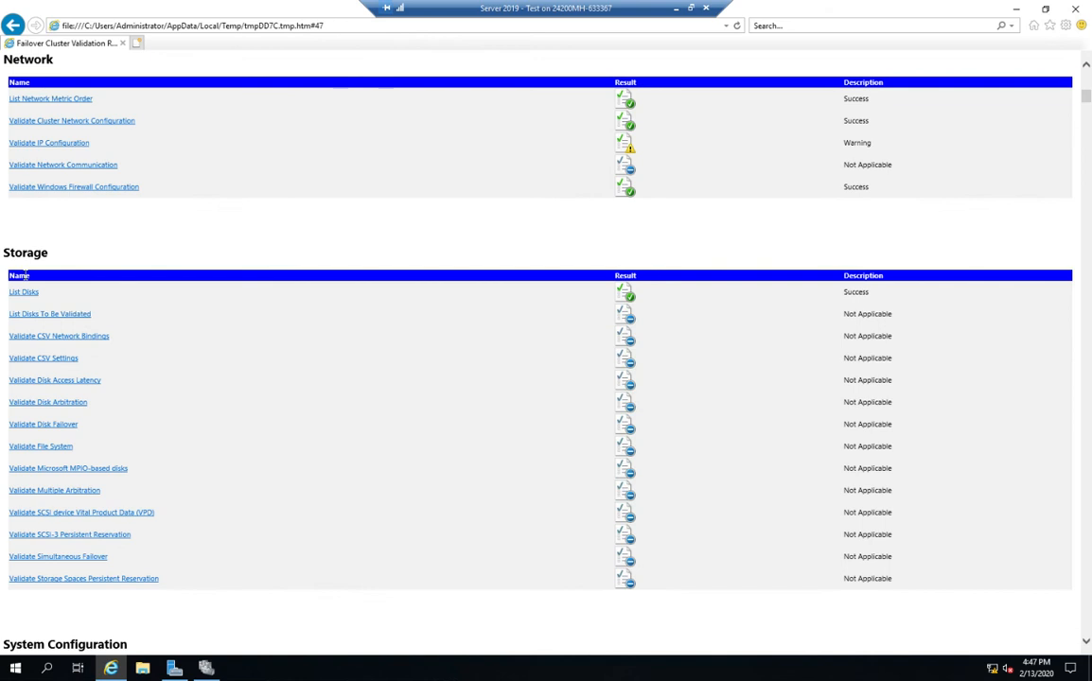
click(61, 144)
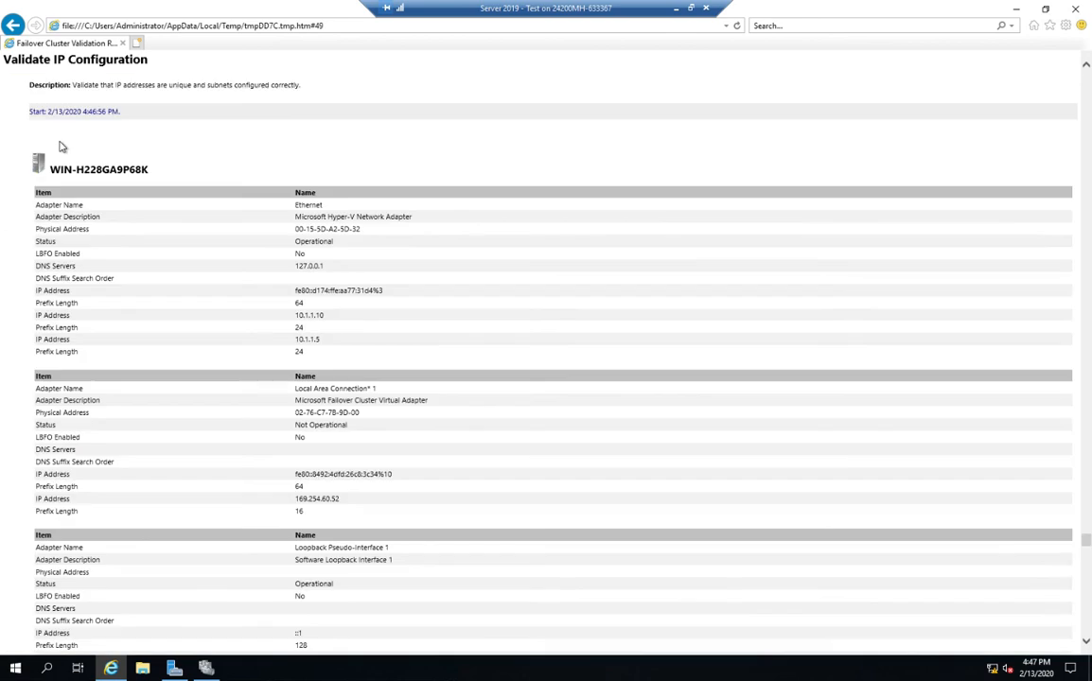
scroll(195, 237, down, 7)
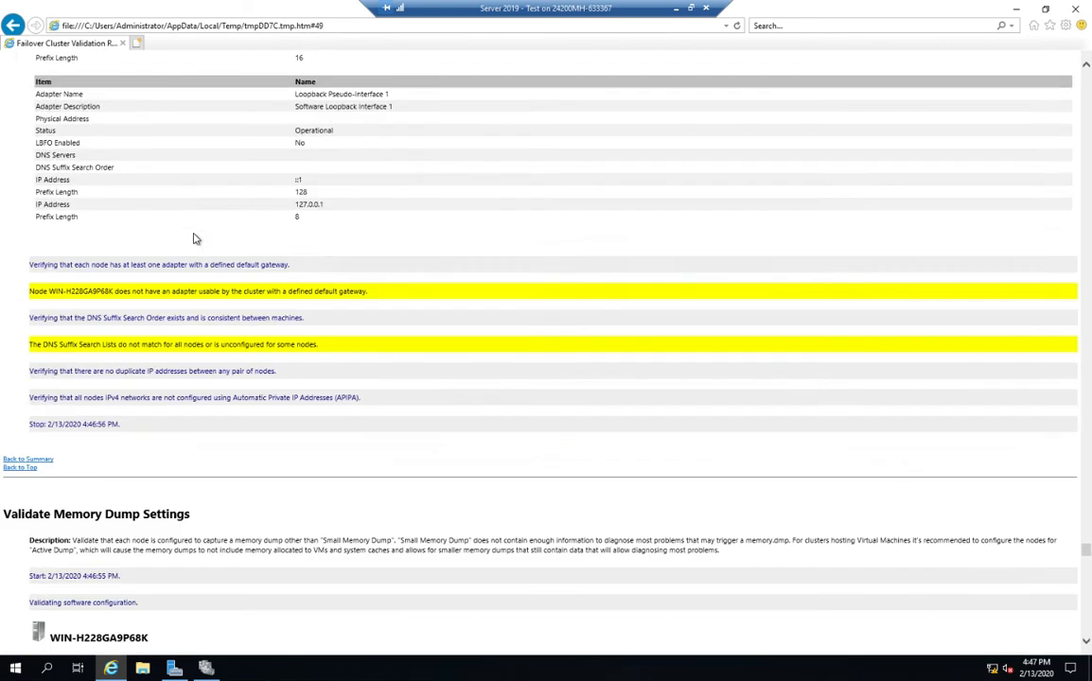
scroll(166, 185, up, 2)
scroll(217, 402, down, 4)
scroll(217, 405, down, 5)
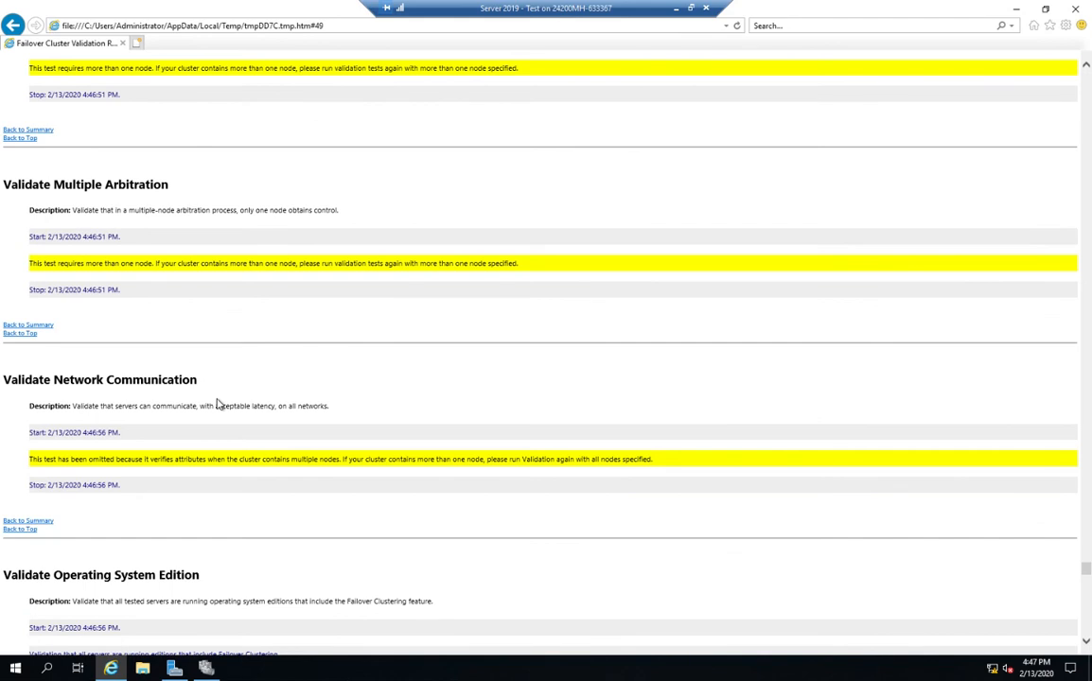
scroll(217, 404, up, 4)
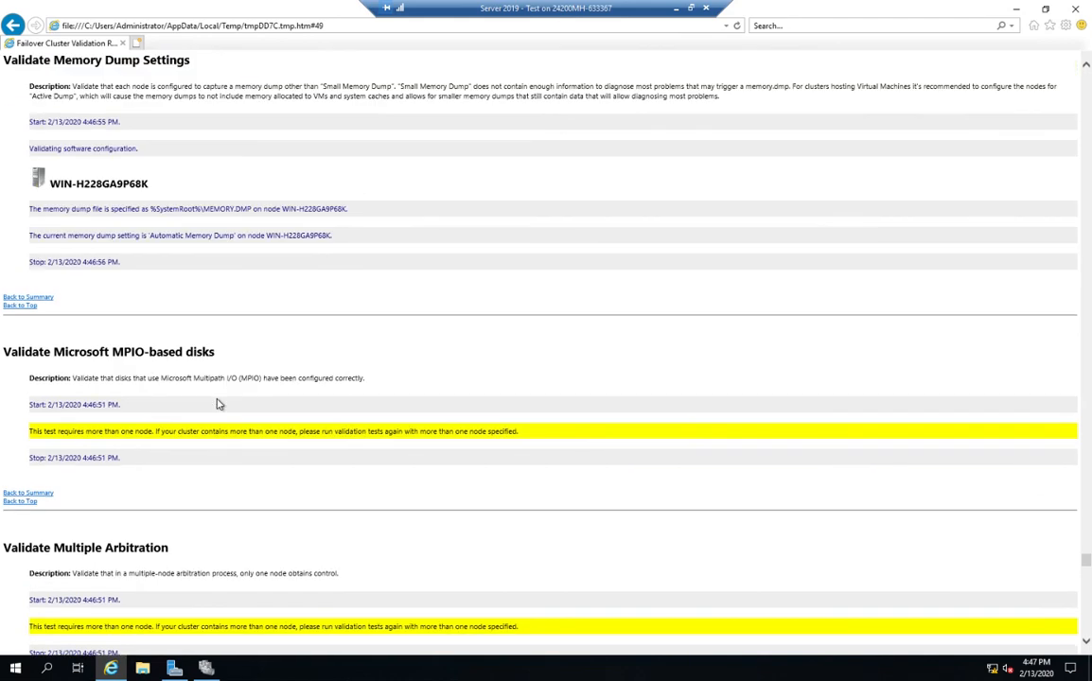
click(1077, 10)
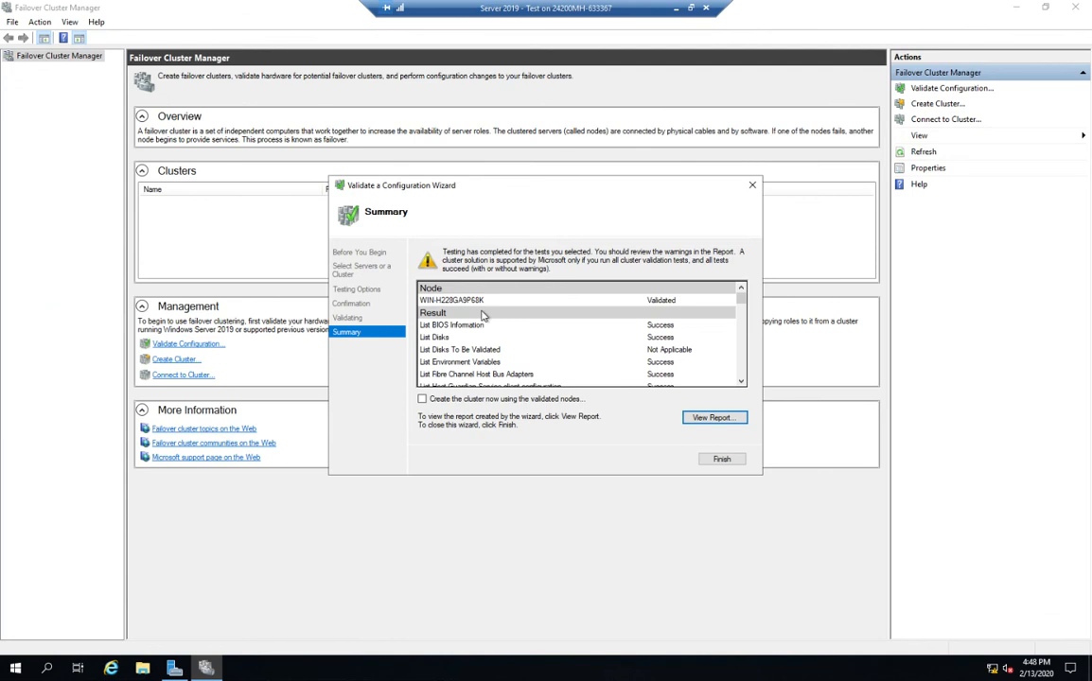
Step: Choose to create the cluster now using the validated nodes and proceed to the cluster's access point settings
click(422, 400)
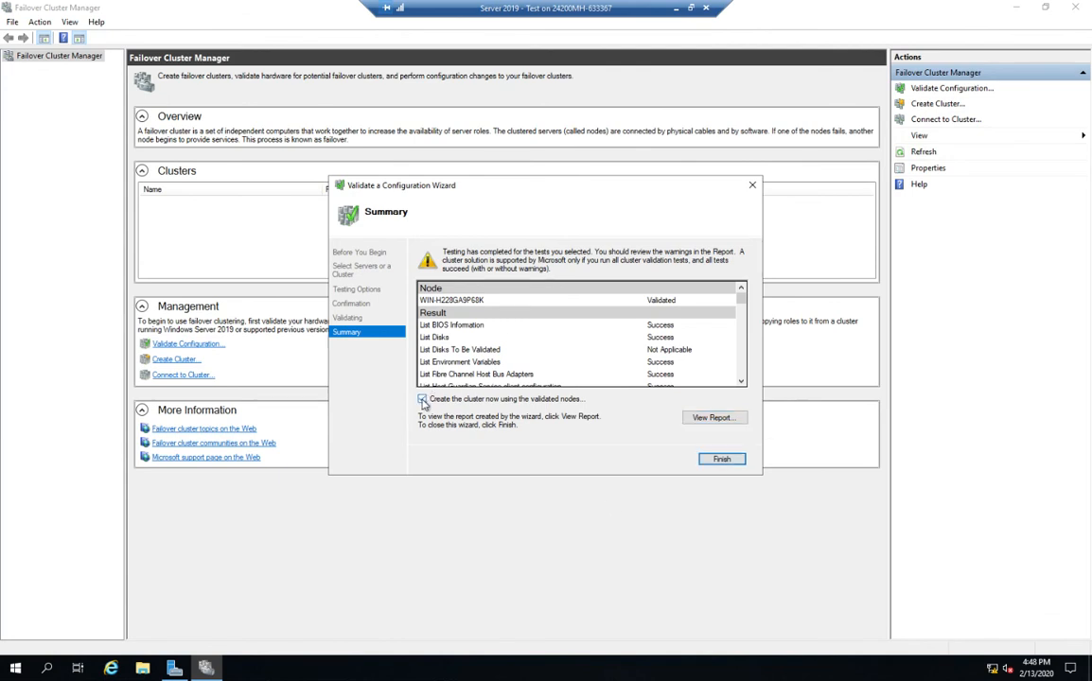
click(722, 460)
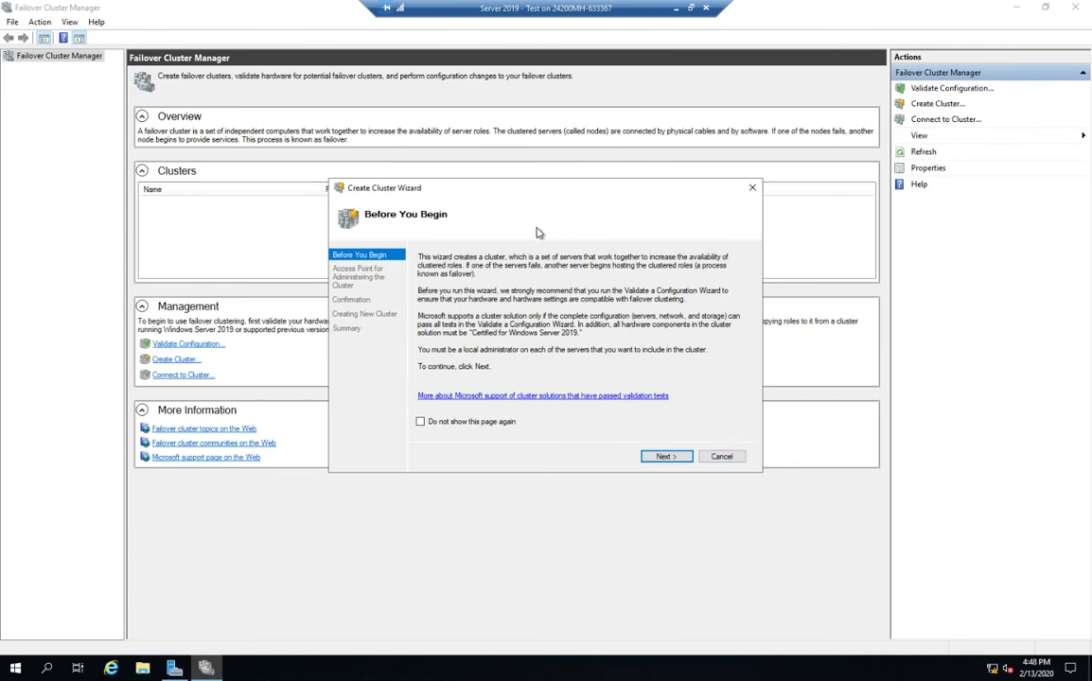
click(667, 457)
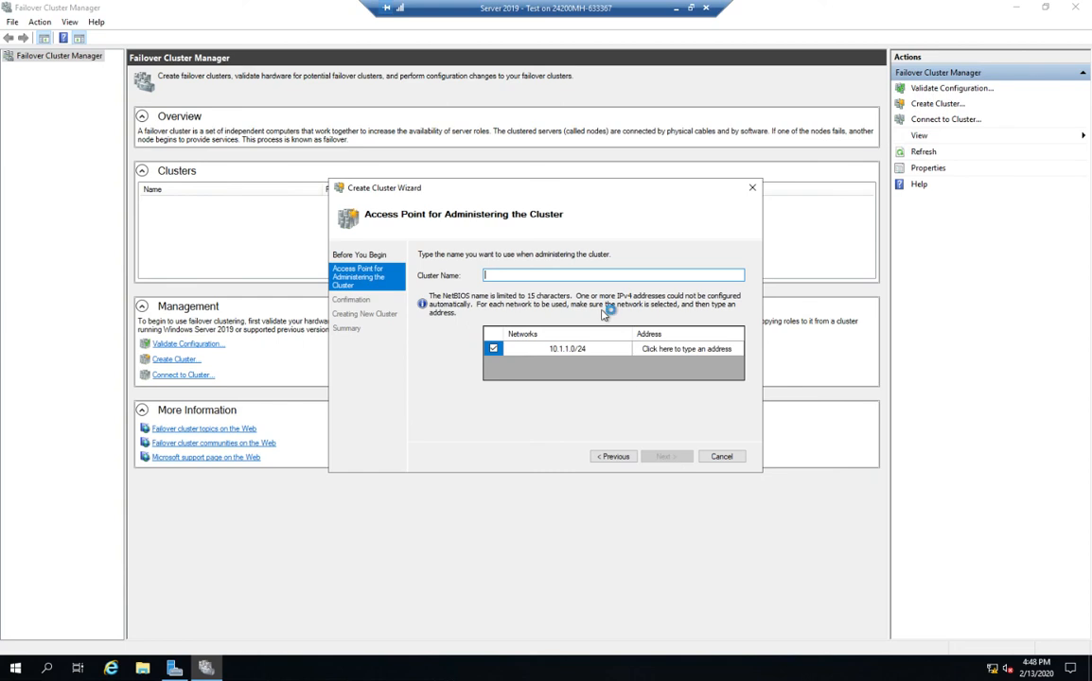
Step: Create the cluster cluster2.dalton.local with the address 10.1.1.7 on the 10.1.1.0/24 network and finish the wizard
text(cluster2.dalton.local)
click(700, 349)
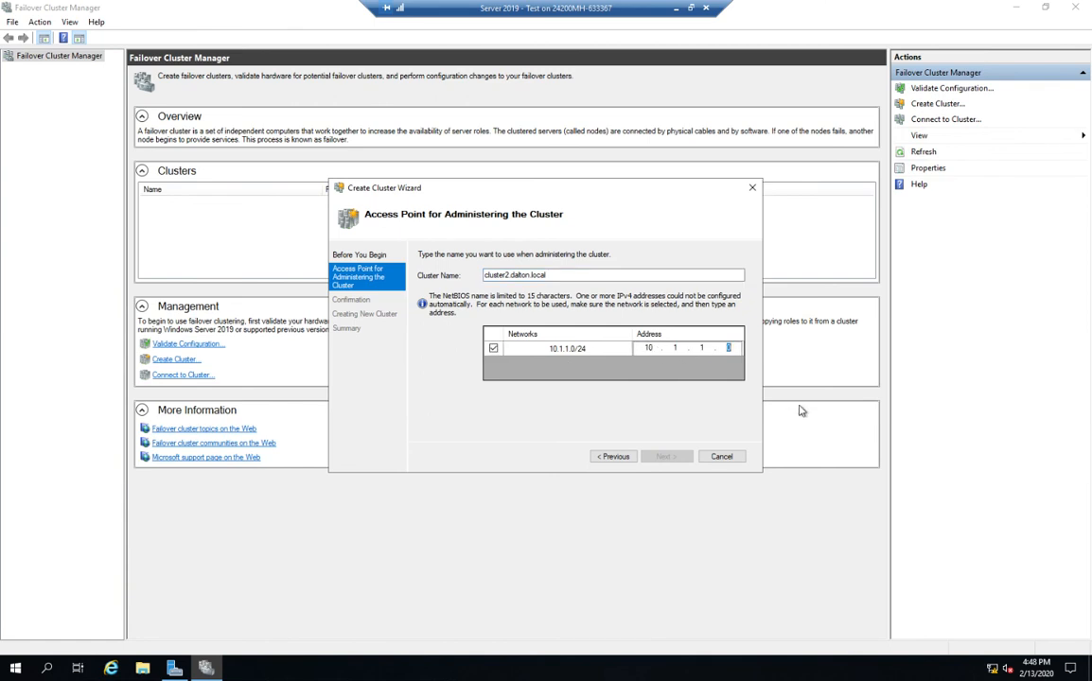
text(7)
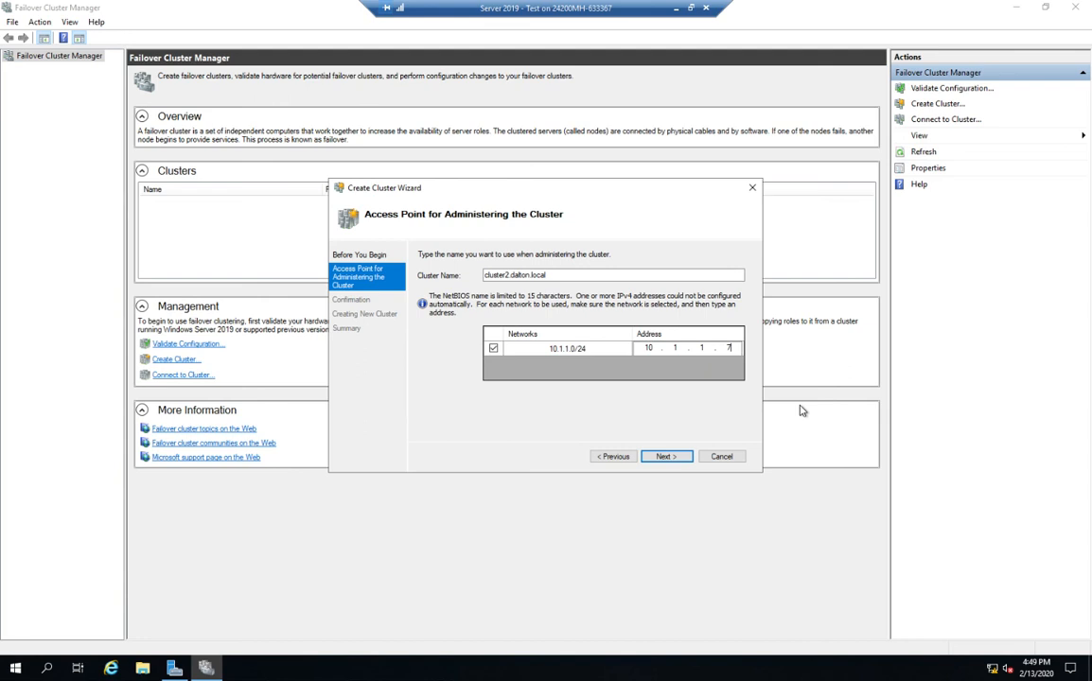
click(665, 457)
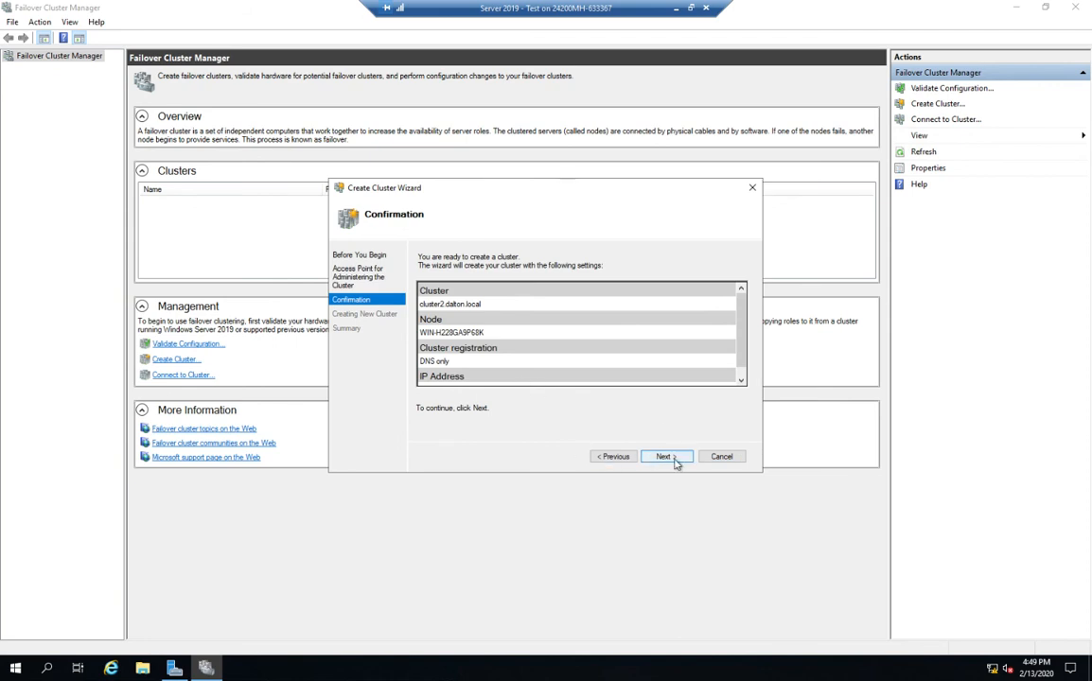
click(676, 460)
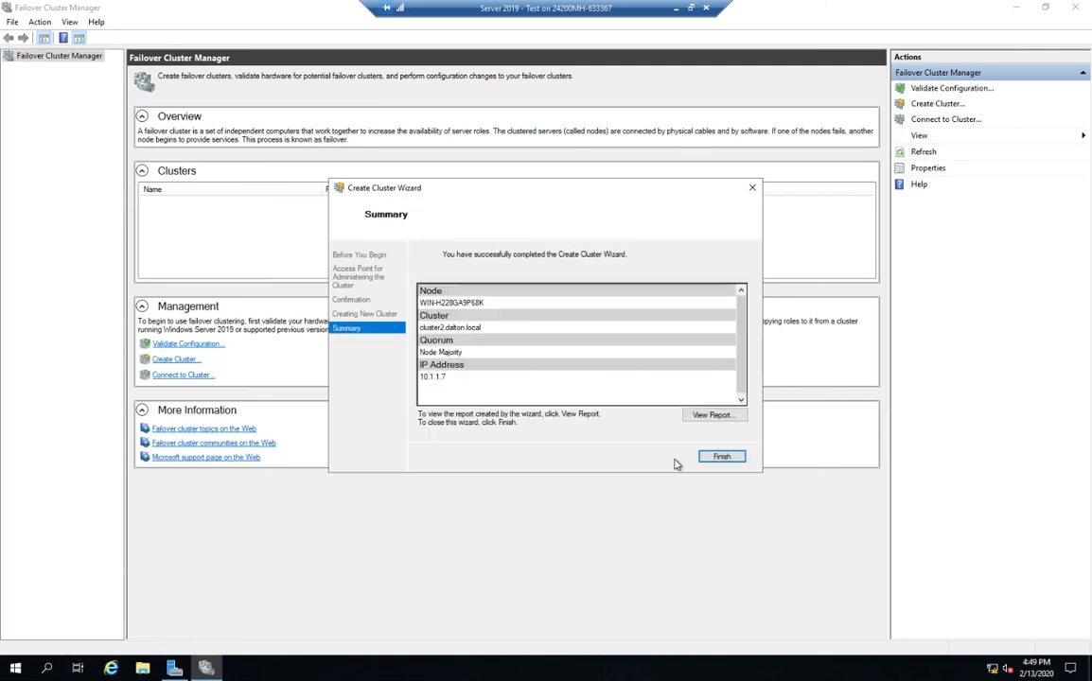
click(740, 459)
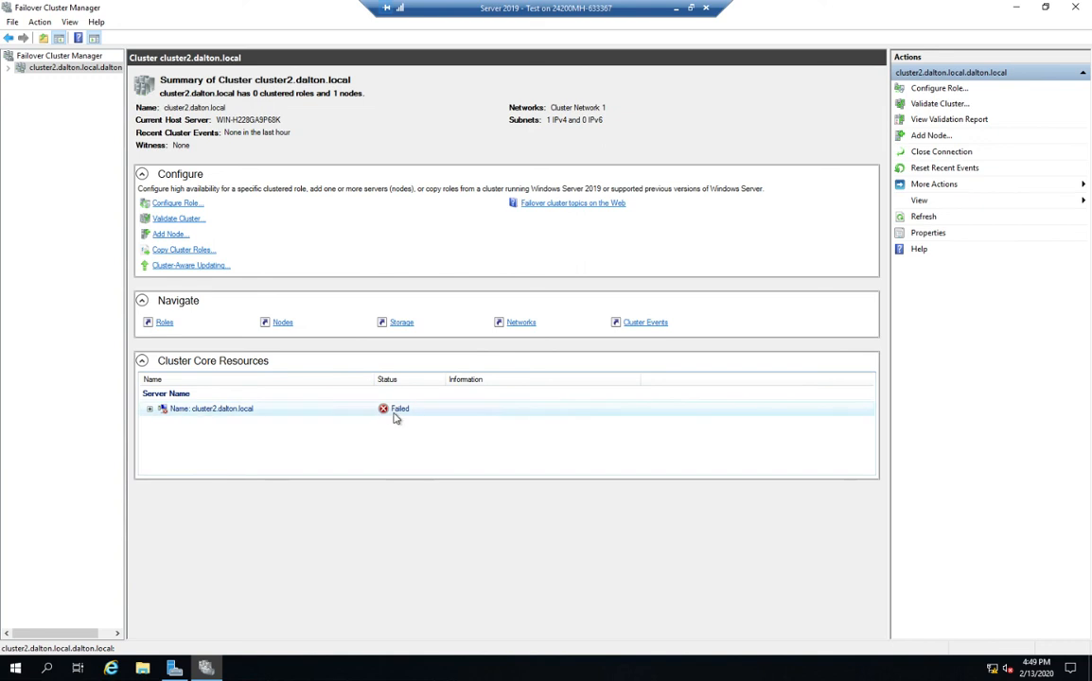
Step: Examine the IP address resource under the cluster's core server name, and check the cluster's roles and nodes
click(150, 408)
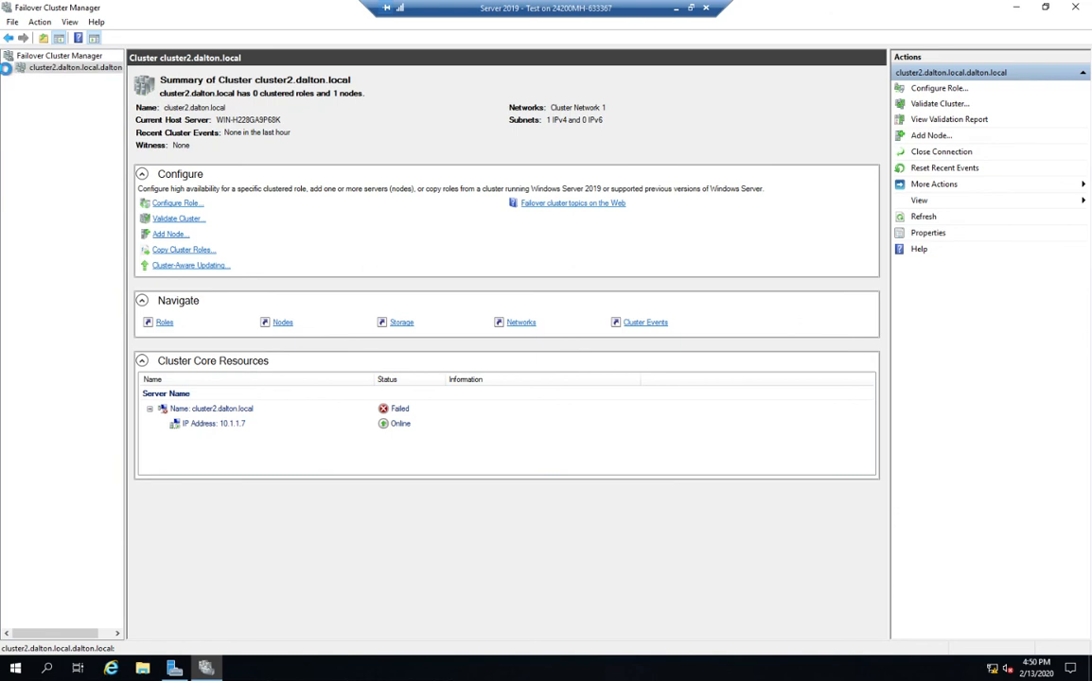
click(9, 68)
click(46, 80)
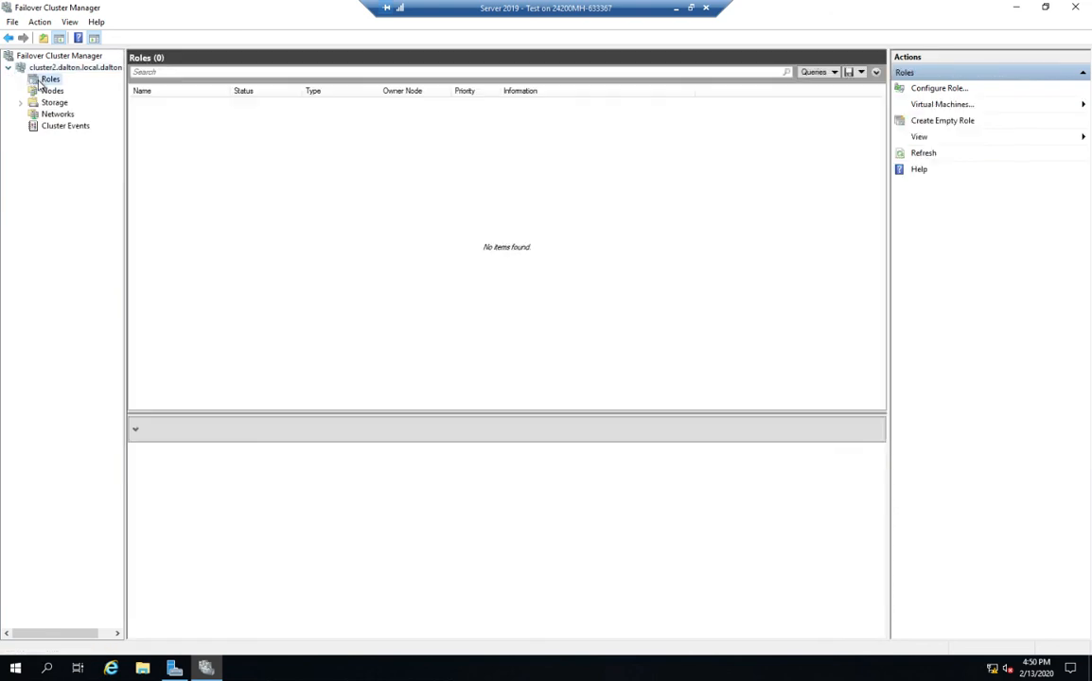
click(49, 91)
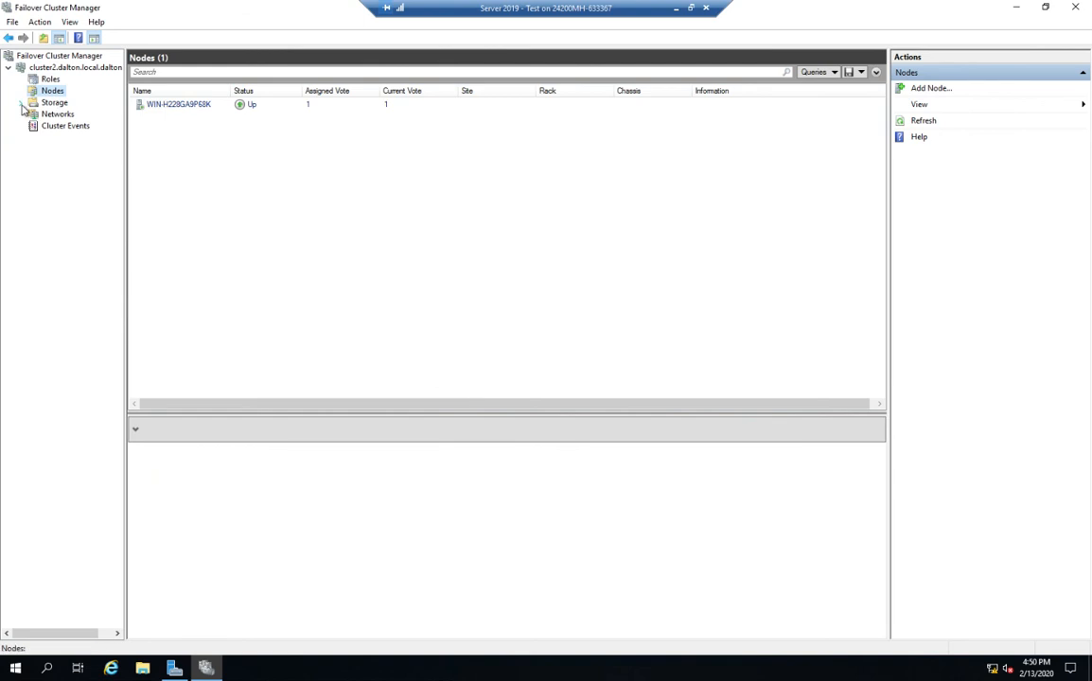
Step: Examine the cluster's storage disks, pools and enclosures, its networks and cluster events, and widen the console tree to fit the full cluster name
click(21, 102)
click(59, 115)
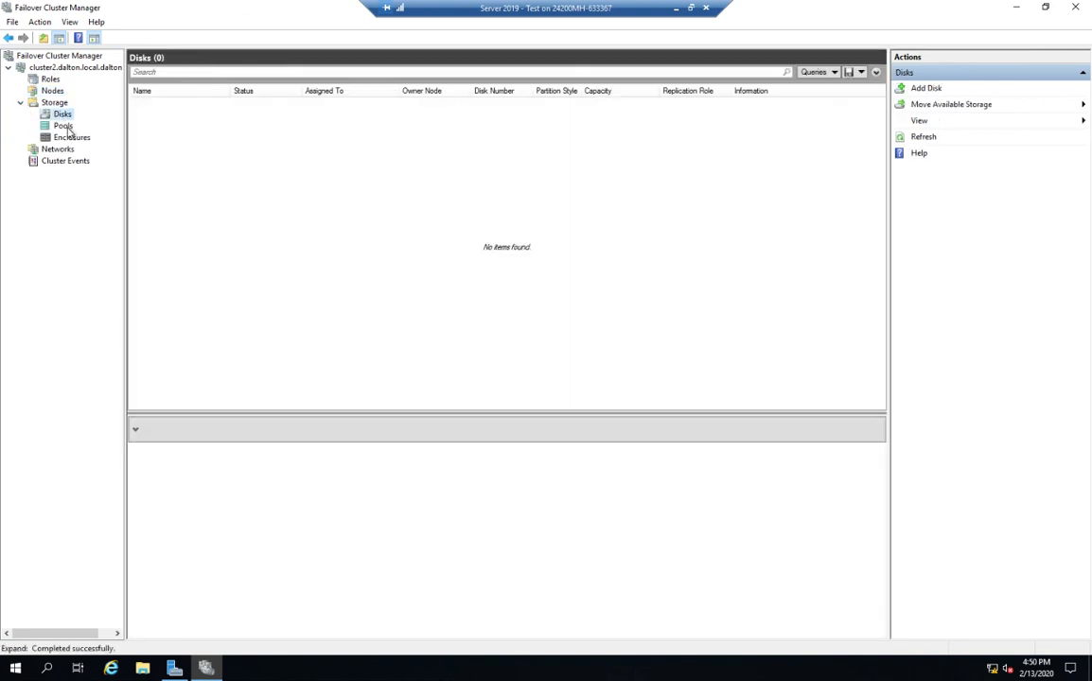
click(64, 126)
click(70, 138)
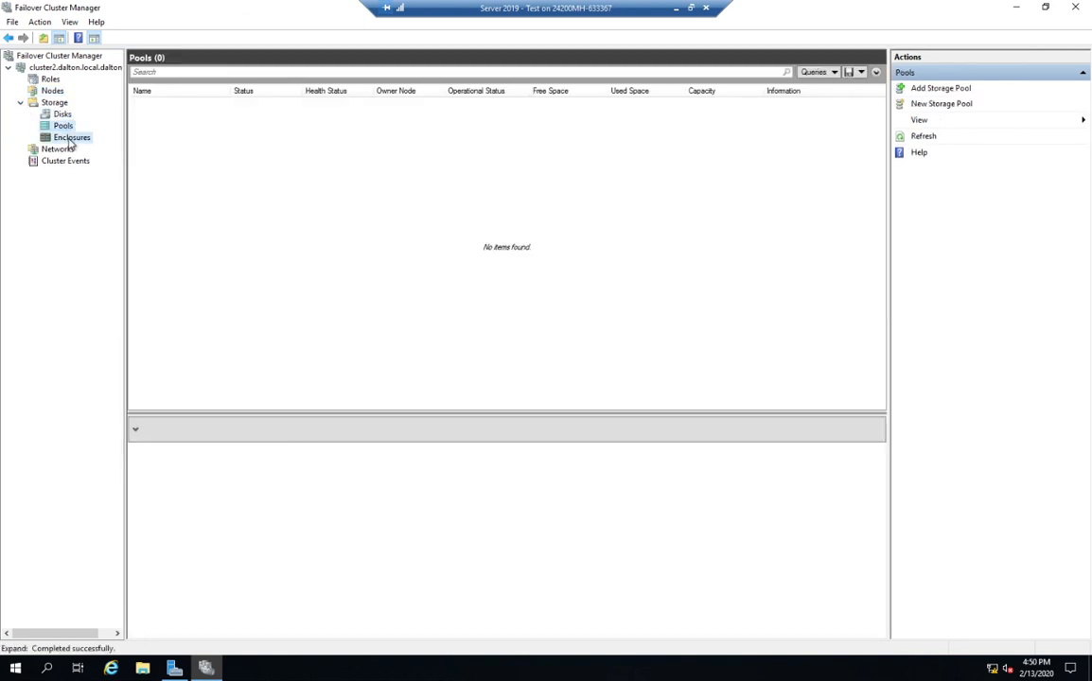
click(60, 149)
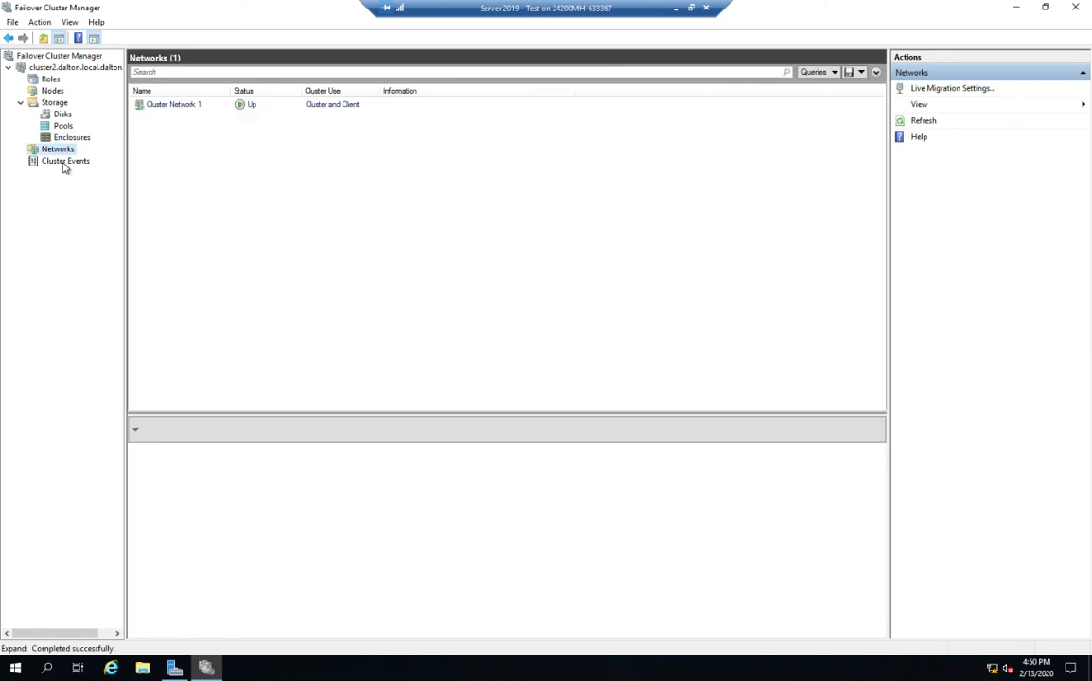
click(63, 161)
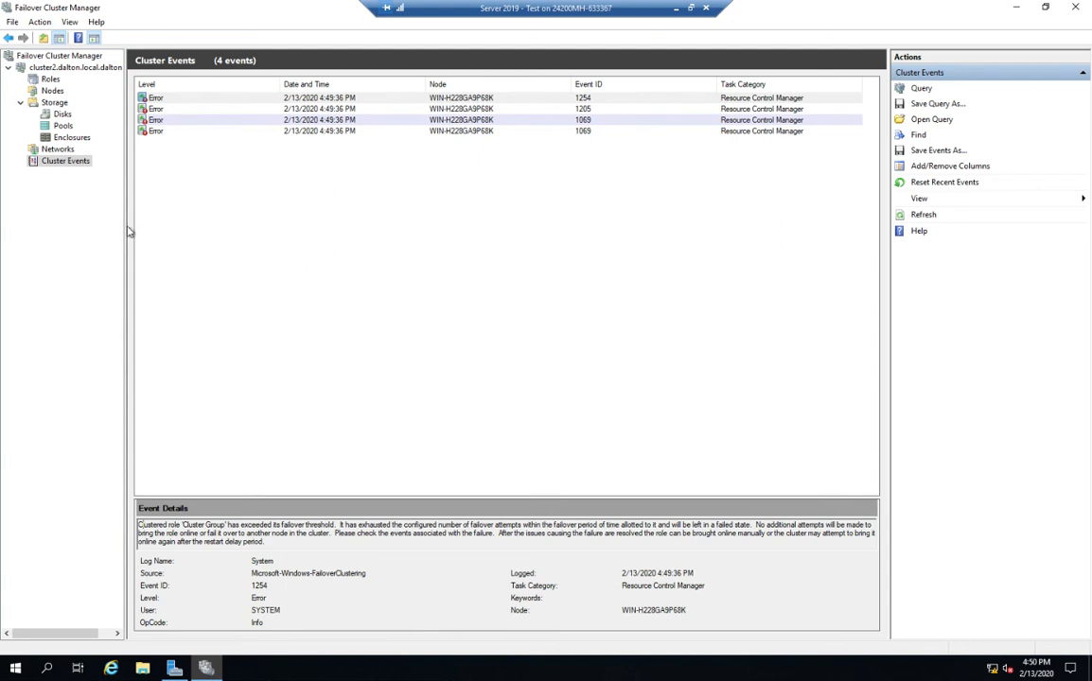
drag(124, 225, 158, 196)
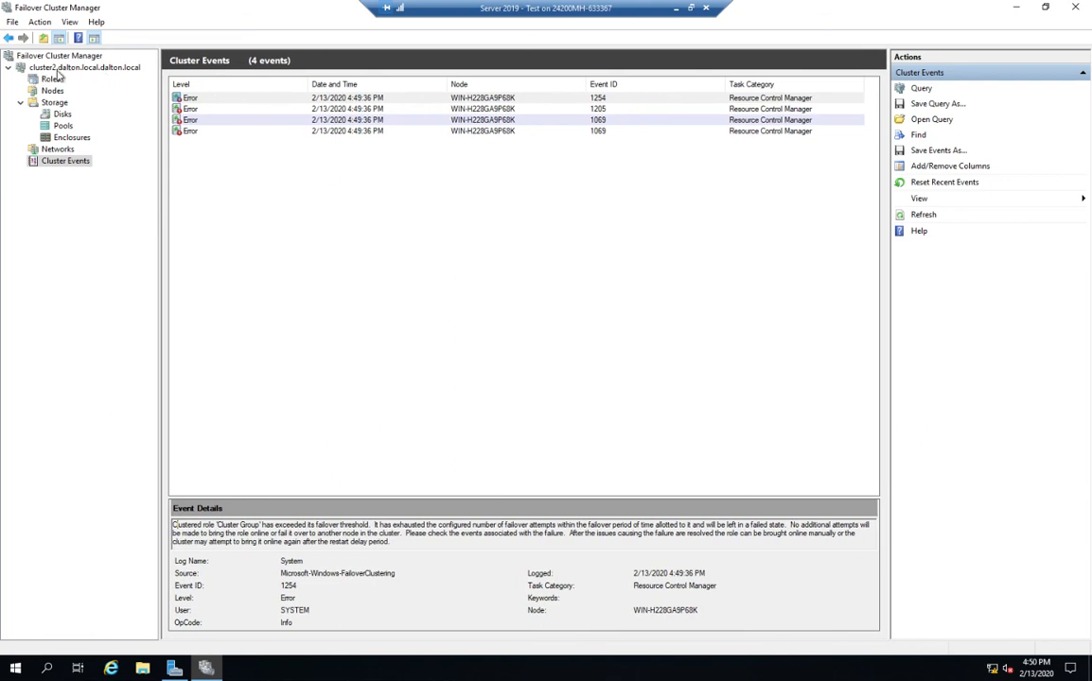